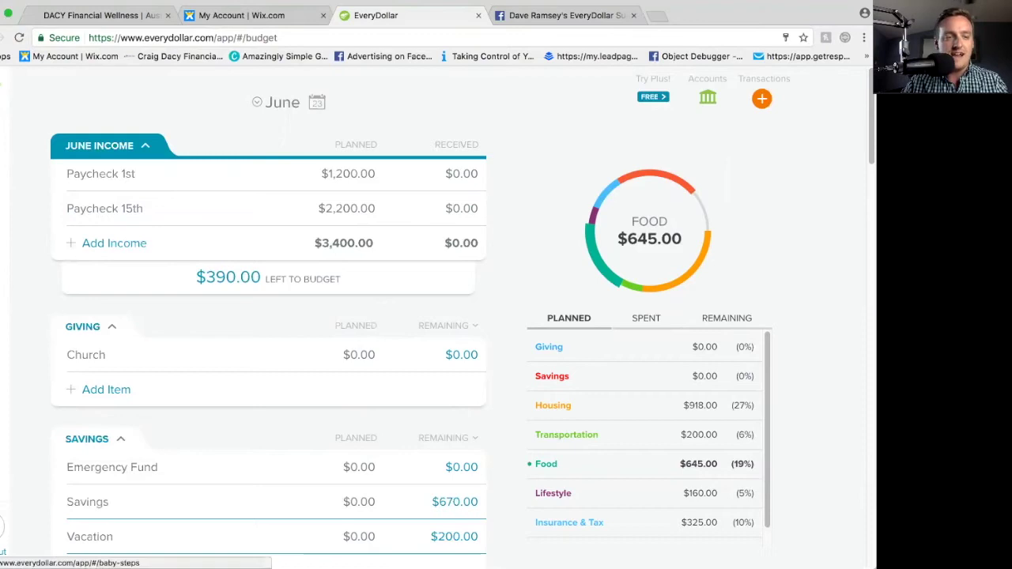
- Open the Baby Steps page and review the emergency fund, debt snowball, savings and retirement steps
click(3, 545)
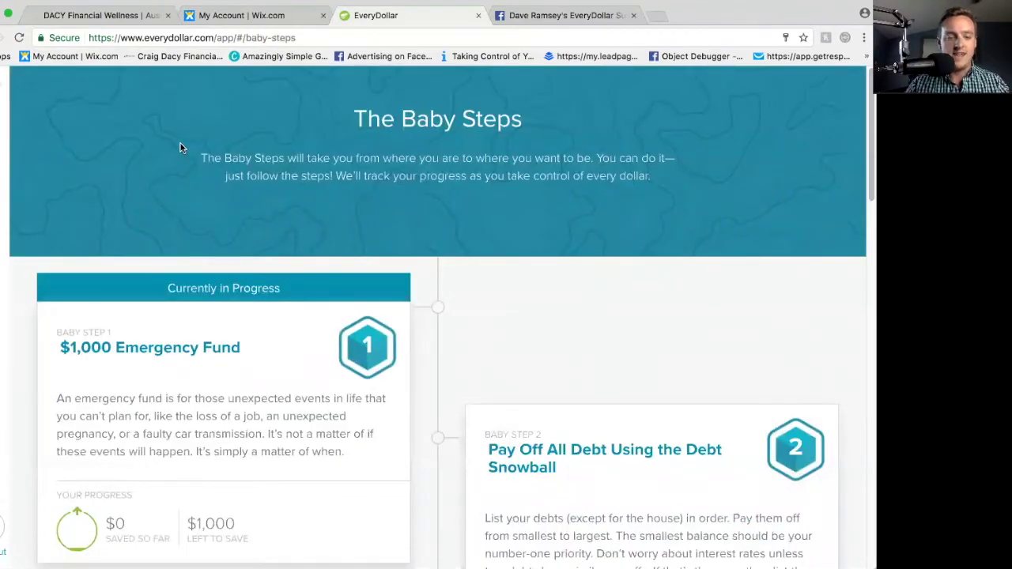
scroll(181, 143, down, 3)
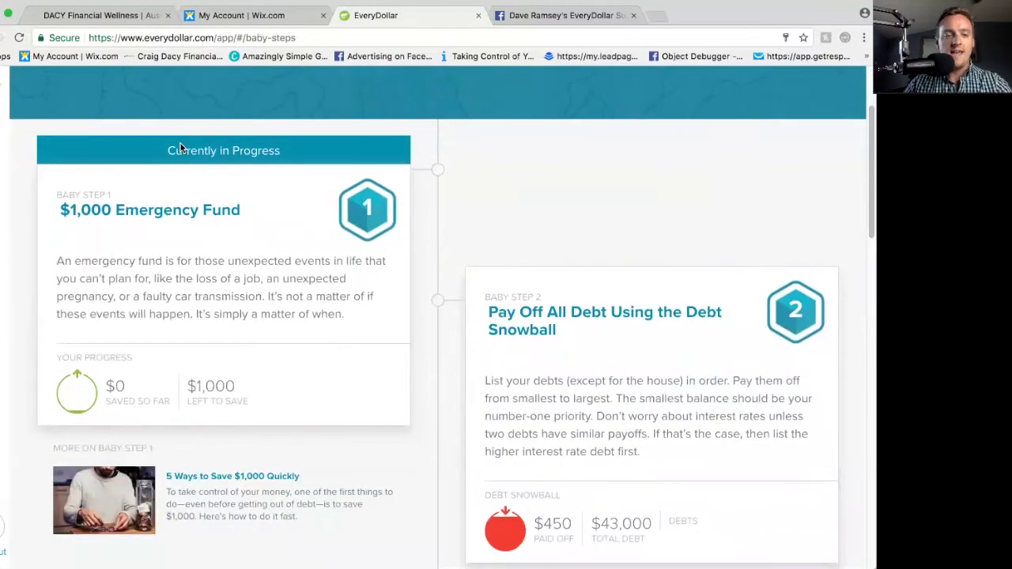
scroll(180, 143, down, 2)
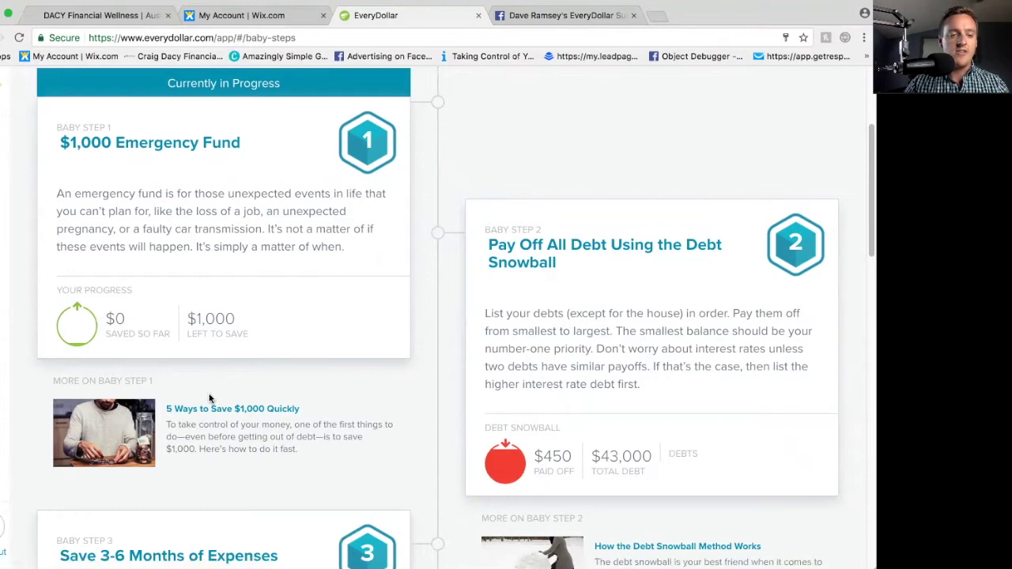
scroll(209, 399, down, 2)
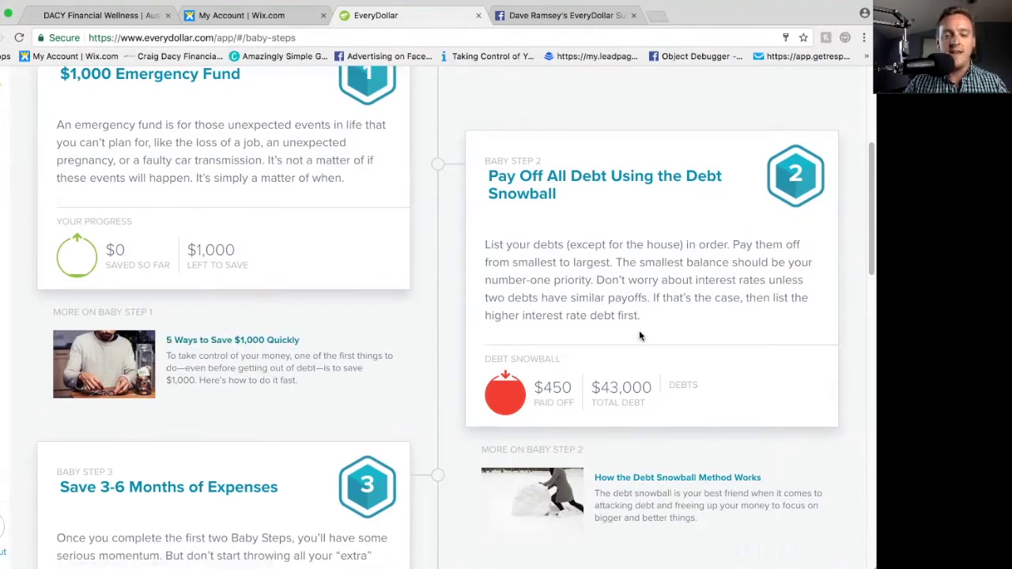
scroll(638, 329, down, 4)
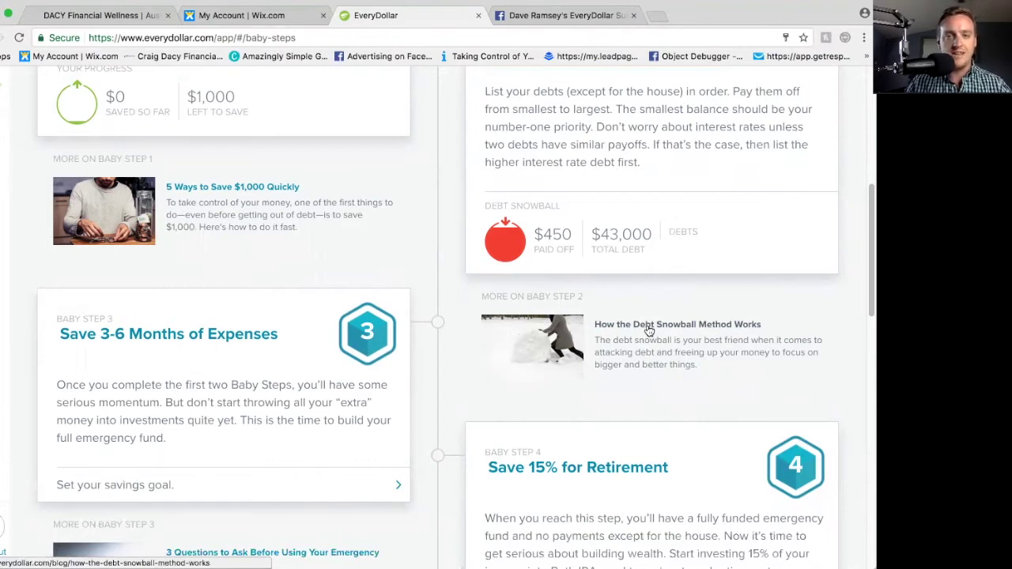
scroll(648, 330, up, 1)
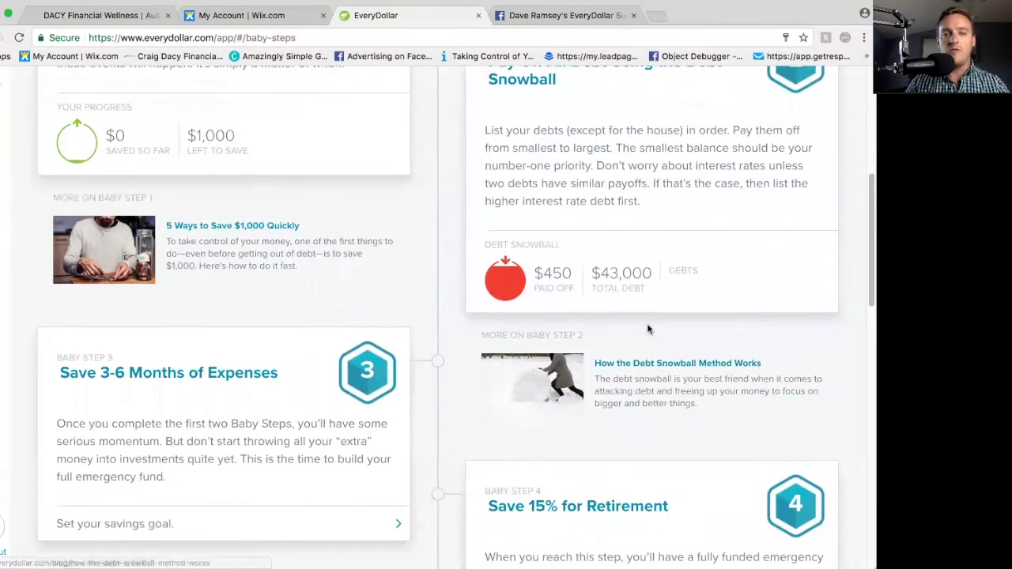
scroll(623, 321, up, 4)
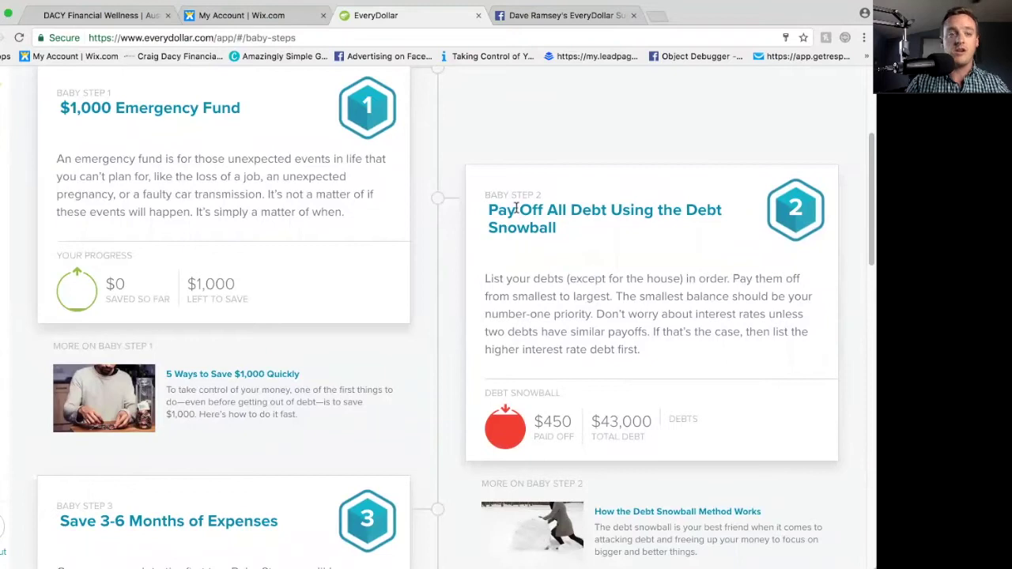
scroll(132, 361, up, 3)
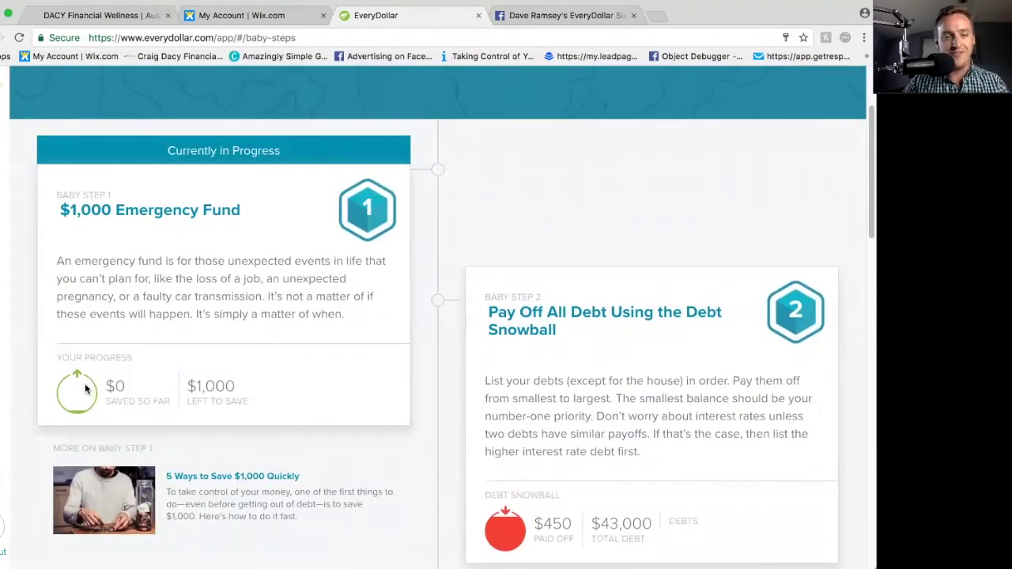
- Return to the June budget and expand the fund settings of the Emergency Fund item under Savings
click(2, 183)
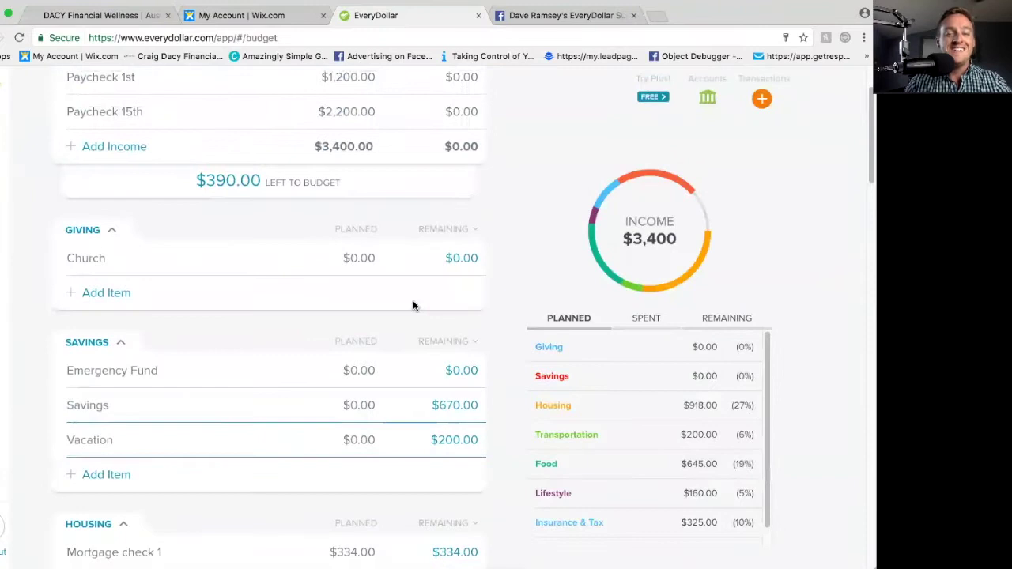
scroll(413, 306, down, 3)
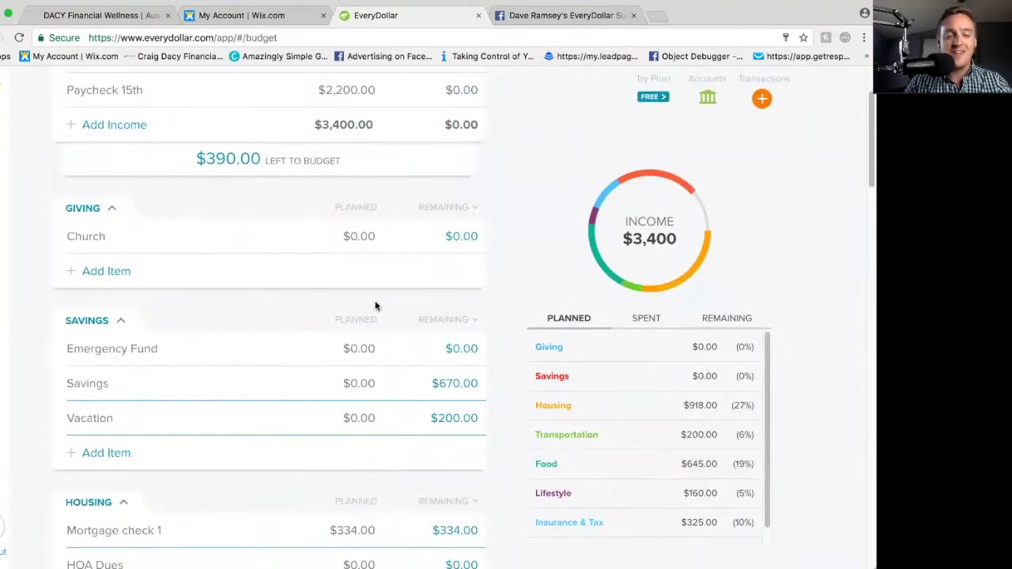
click(142, 348)
click(721, 308)
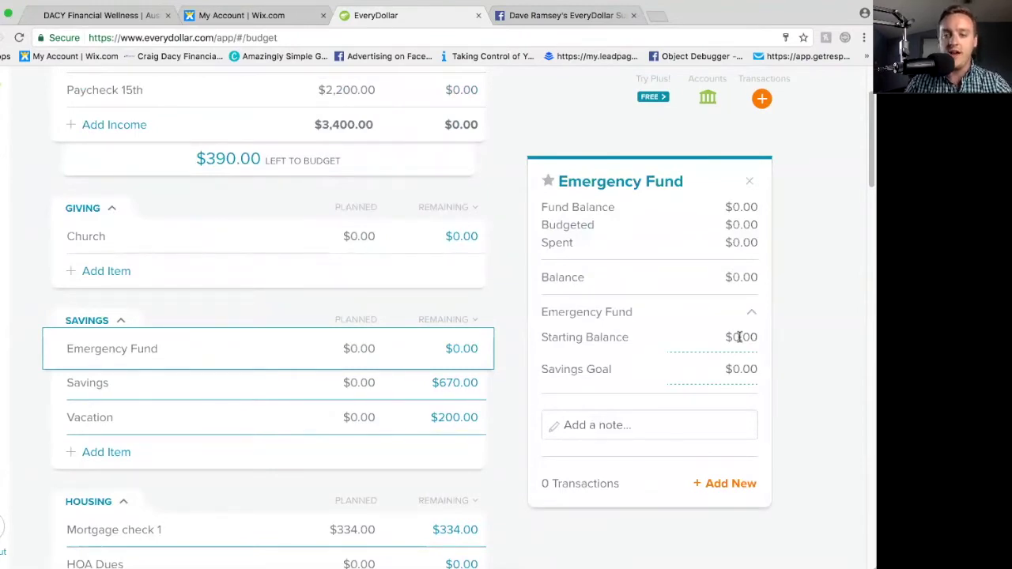
click(739, 336)
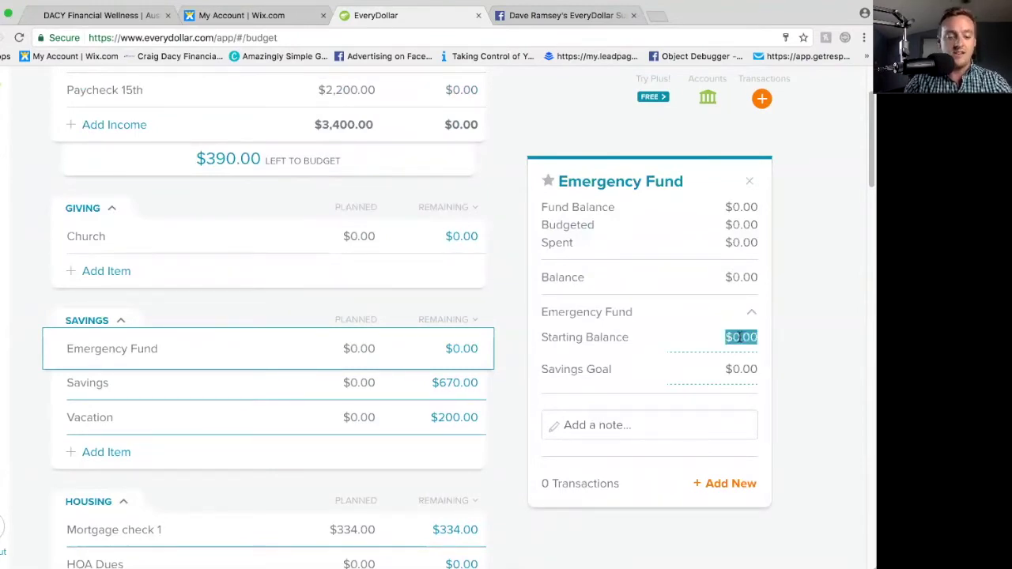
text(1000)
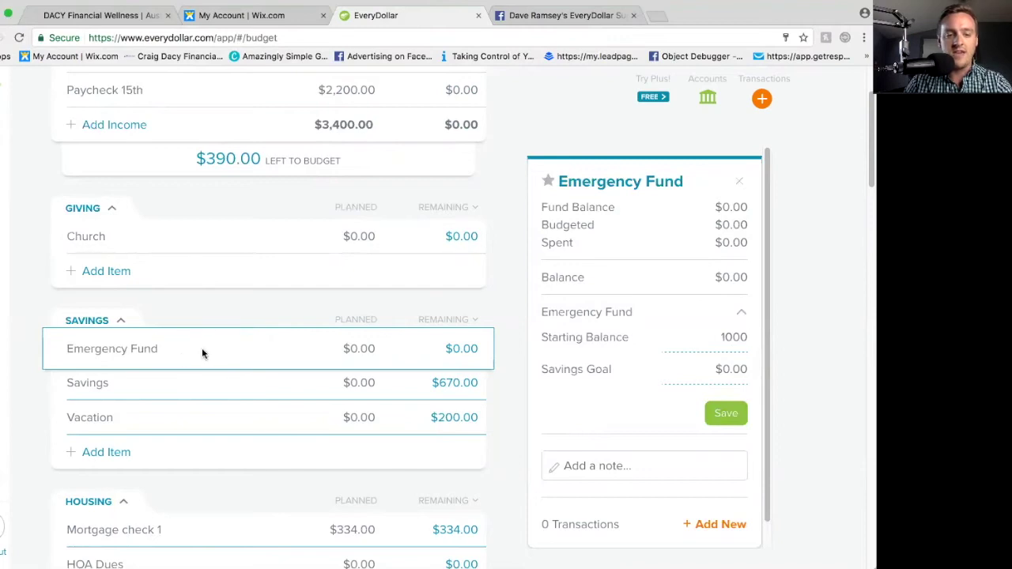
click(741, 319)
click(746, 321)
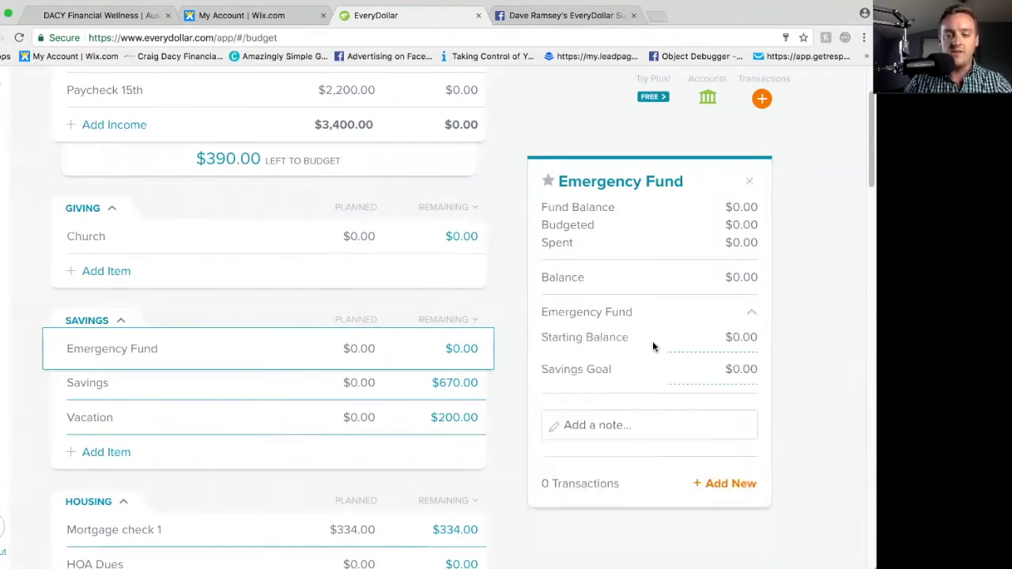
- Set the Emergency Fund's starting balance to $1,000 and save it
click(733, 339)
text(1000)
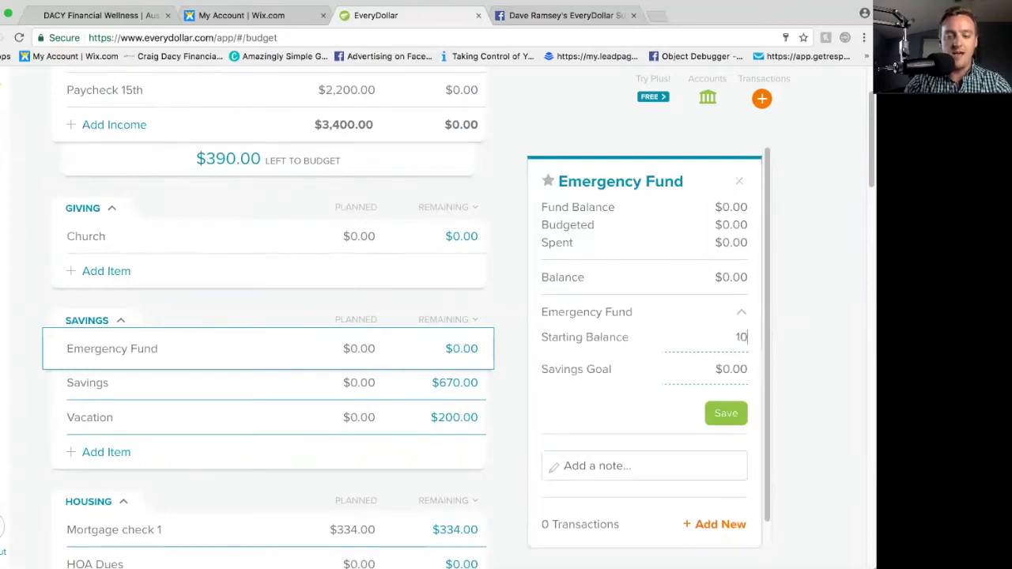
click(724, 407)
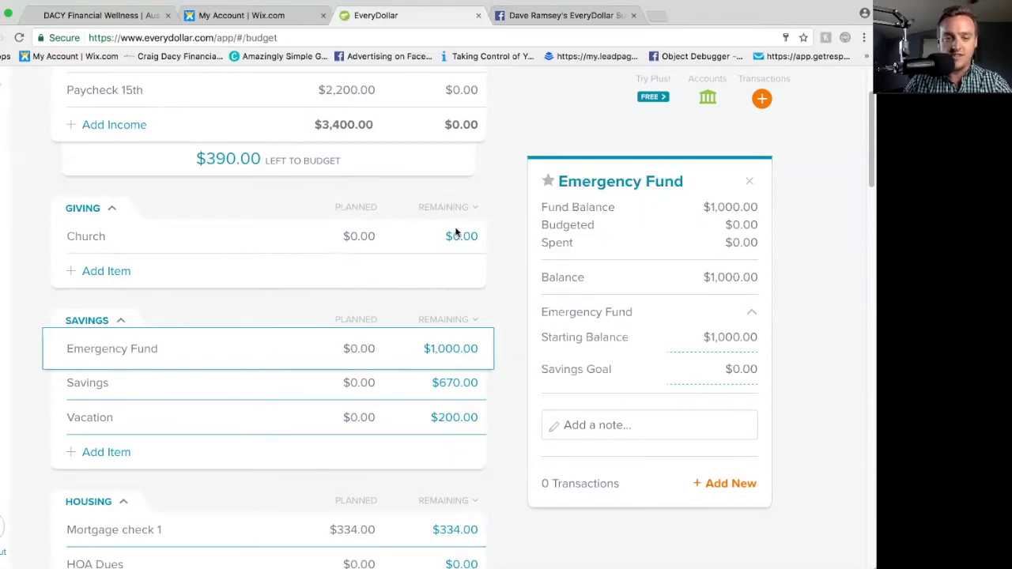
- Set the Emergency Fund's planned amount for June to $50
click(87, 383)
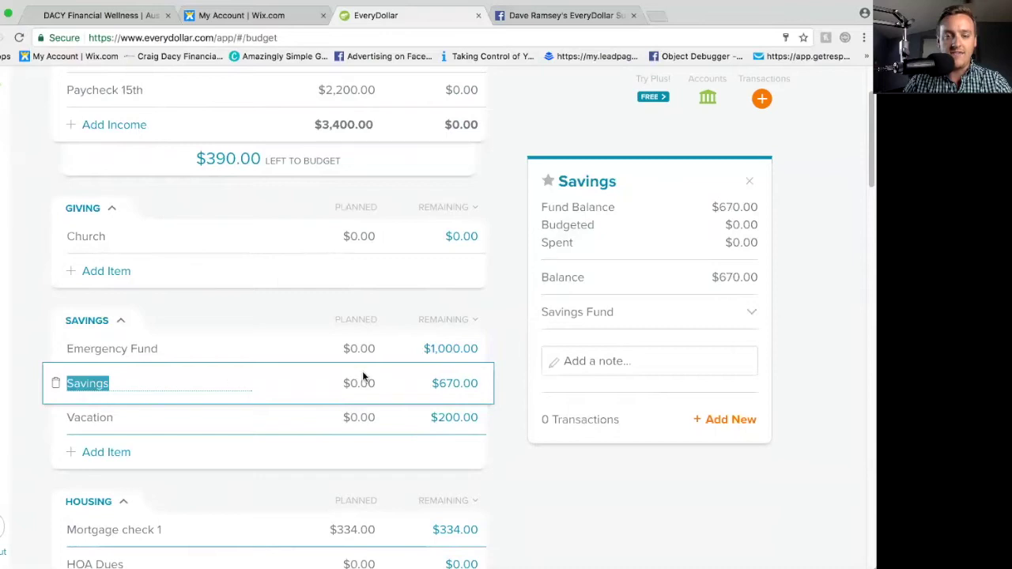
click(156, 345)
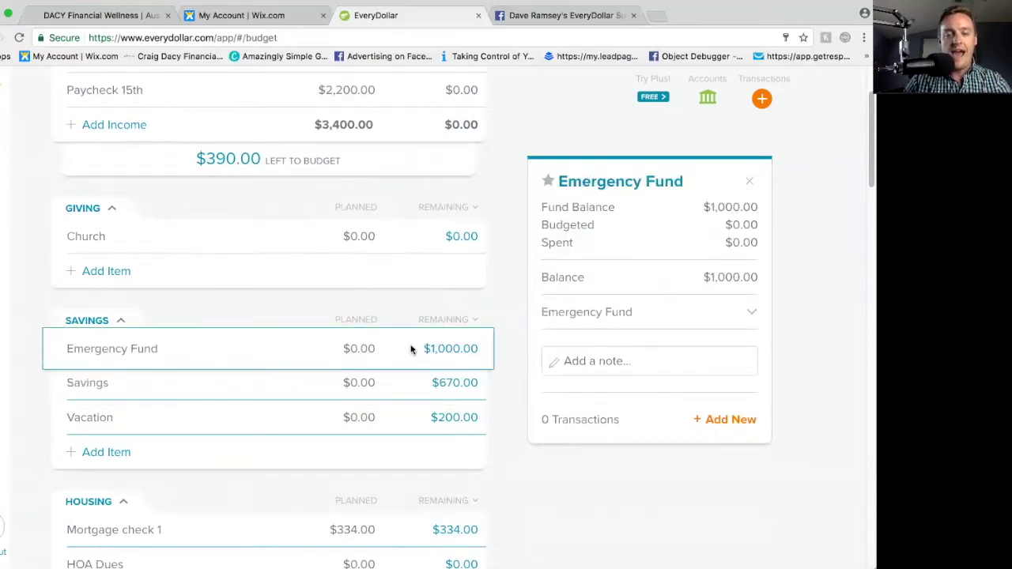
click(358, 349)
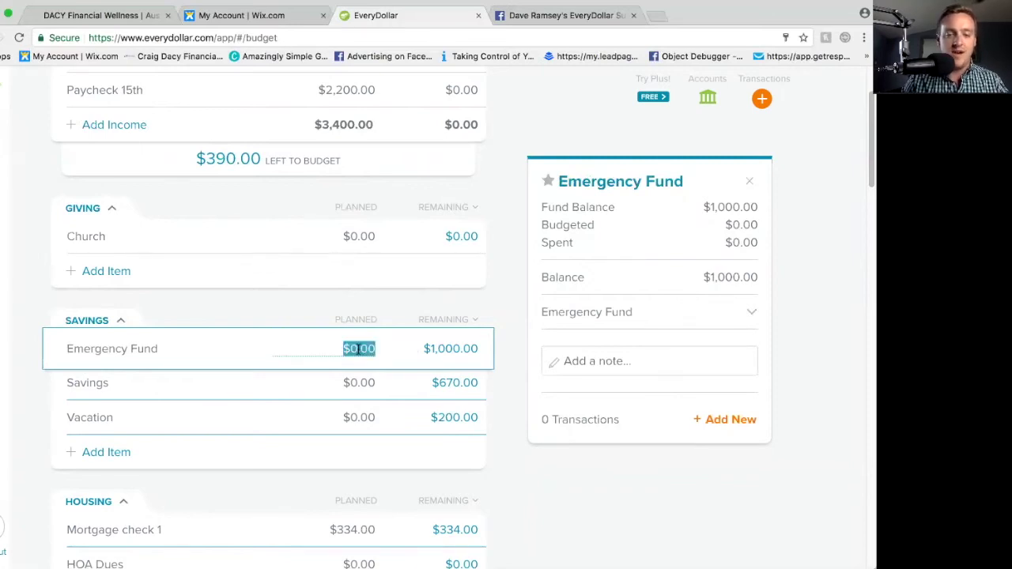
text(50)
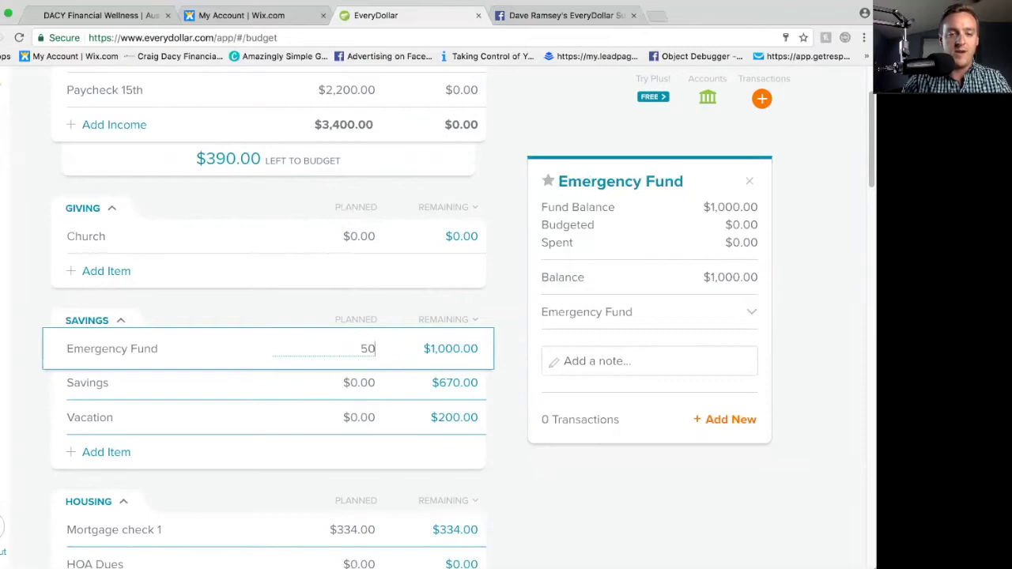
key(Return)
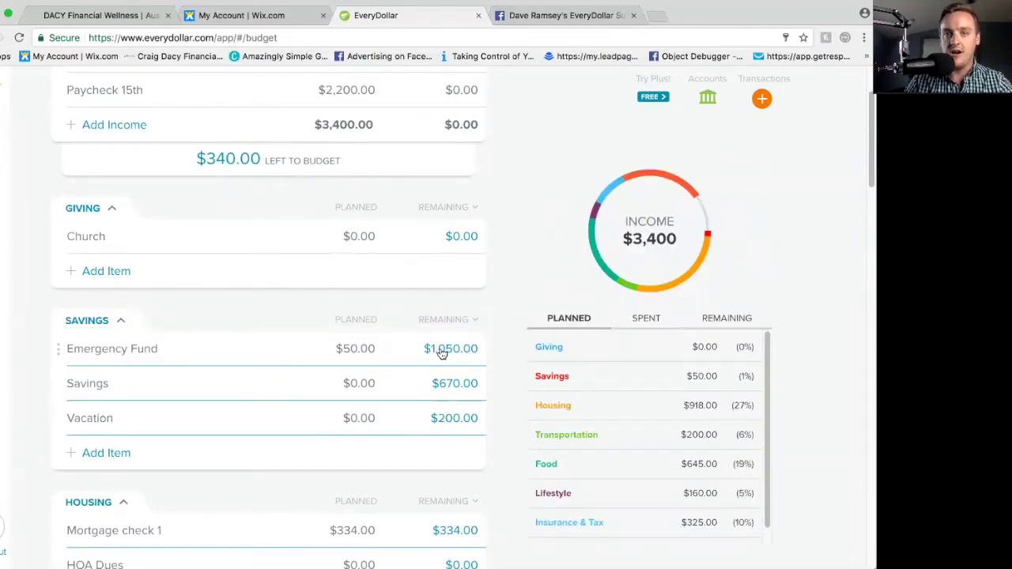
- Clear the planned amount of the Emergency Fund item
click(348, 348)
key(BackSpace)
click(332, 317)
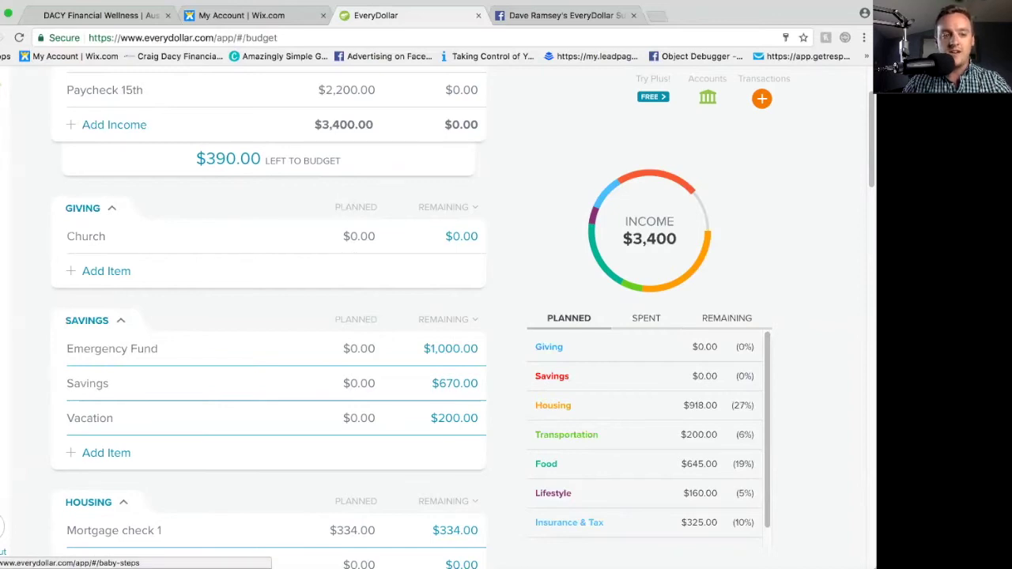
- Check the Baby Steps page for progress on Baby Step 1 and the Baby Step 2 debt snowball
click(3, 528)
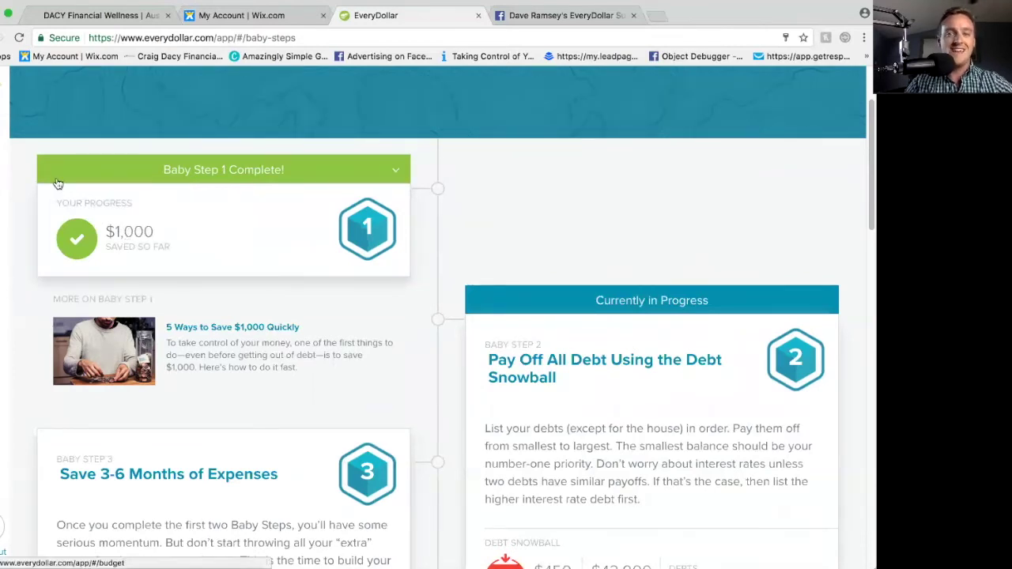
scroll(521, 169, down, 3)
scroll(522, 170, down, 1)
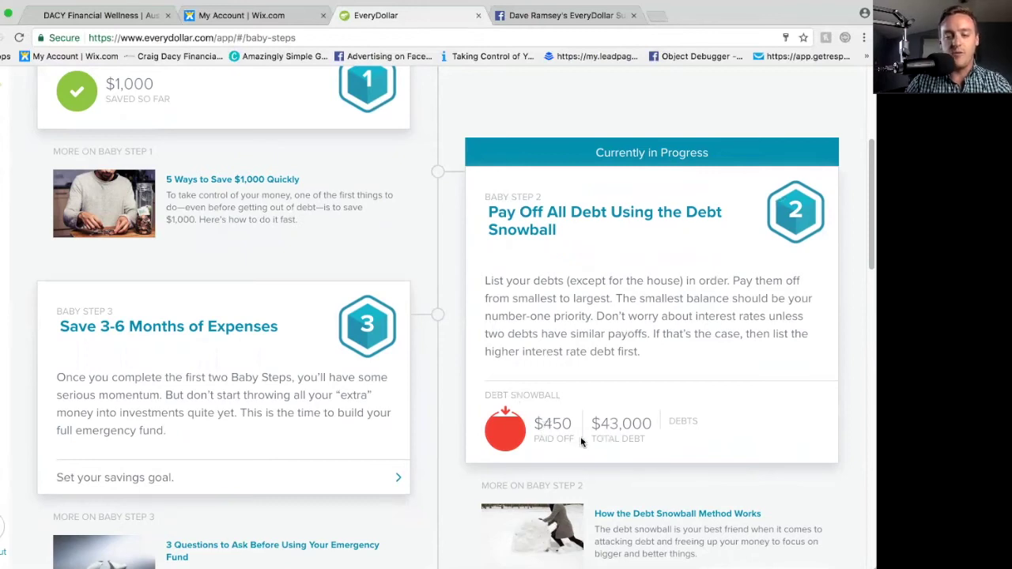
- Go back to the budget's Debt group and examine the debt details of Car Payment and Student Loan
click(298, 288)
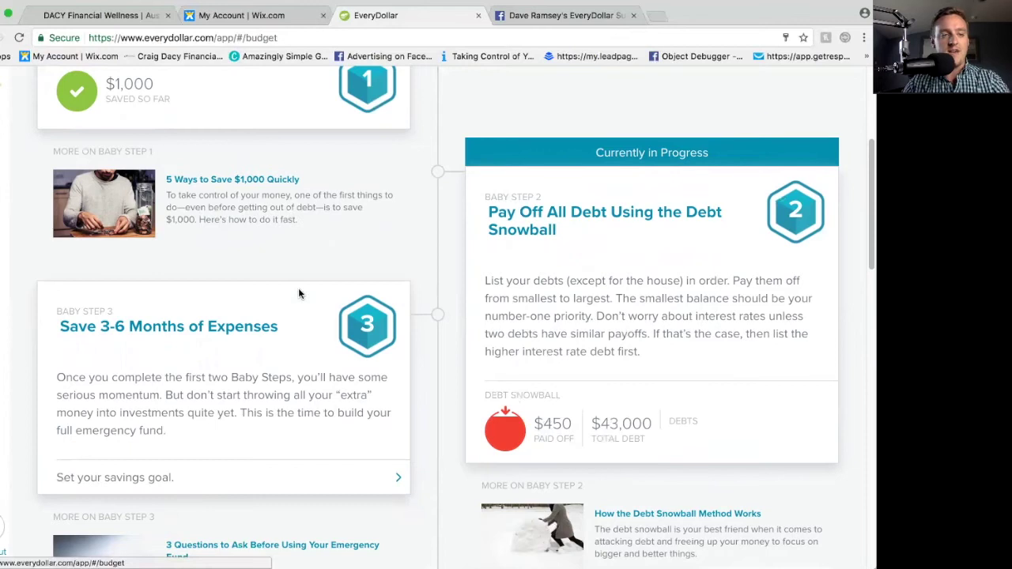
scroll(343, 302, down, 15)
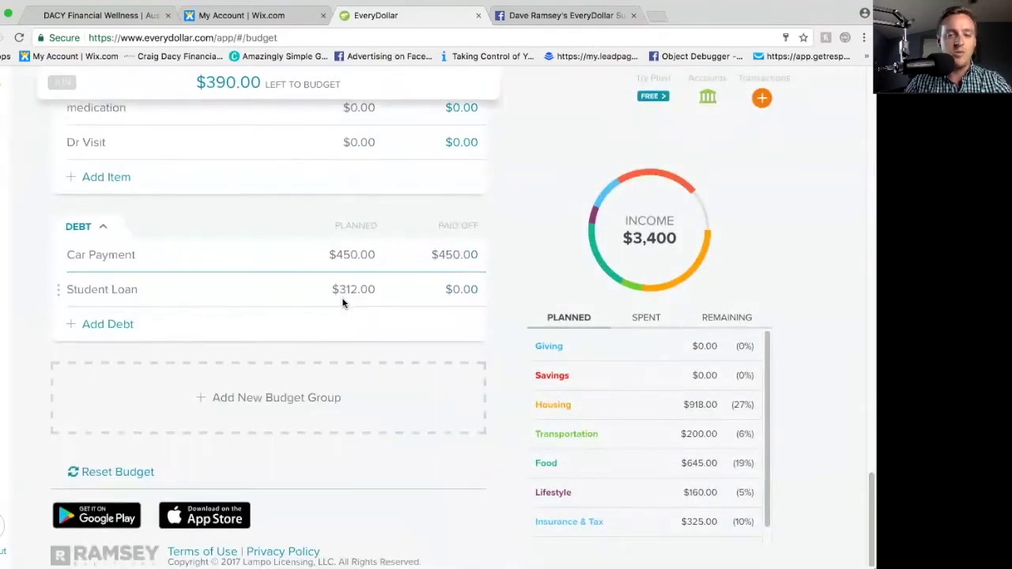
click(181, 244)
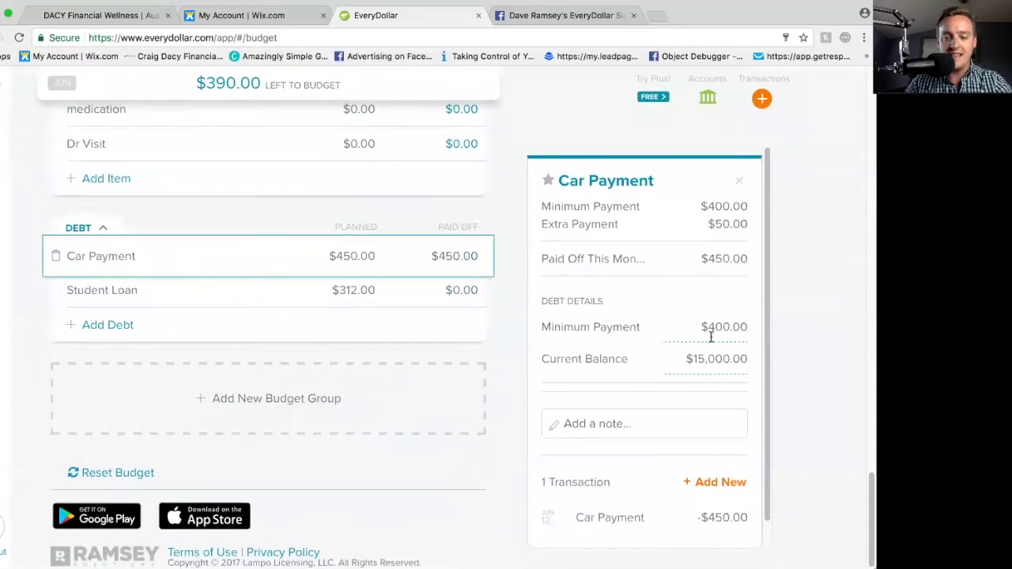
scroll(678, 330, down, 1)
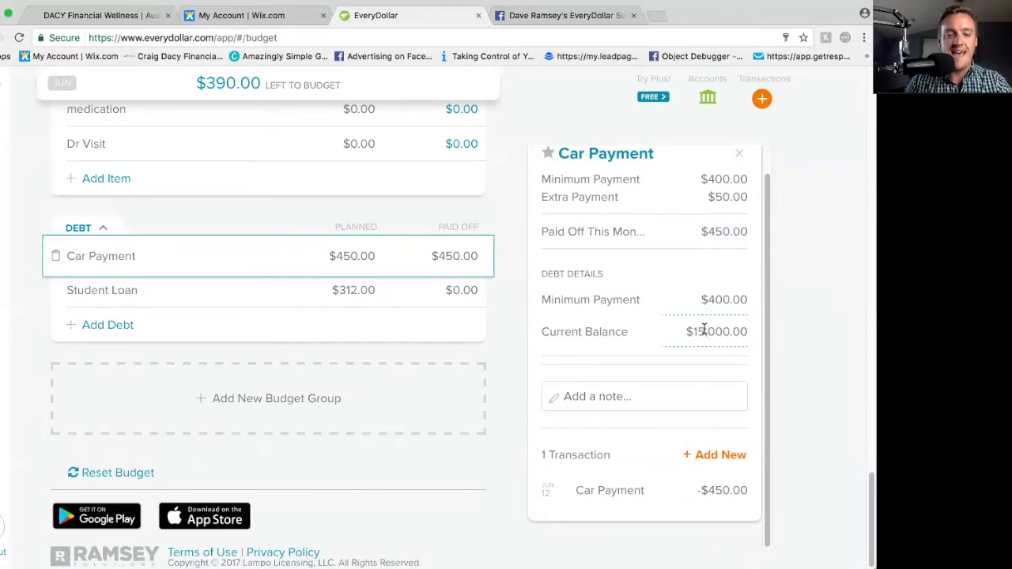
click(197, 293)
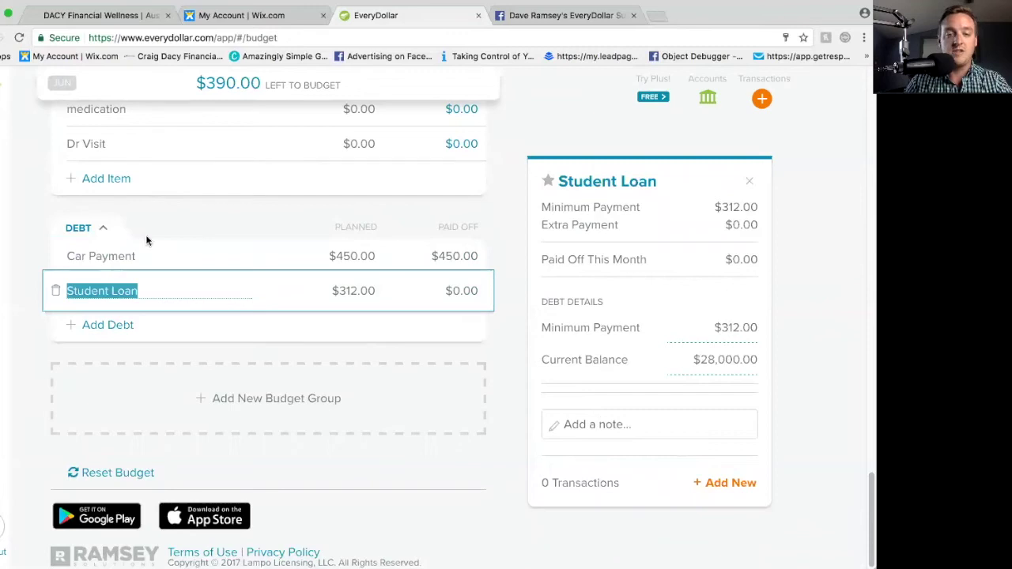
- Reopen the Baby Steps page and compare the debt snowball's paid-off and total debt figures
click(1, 183)
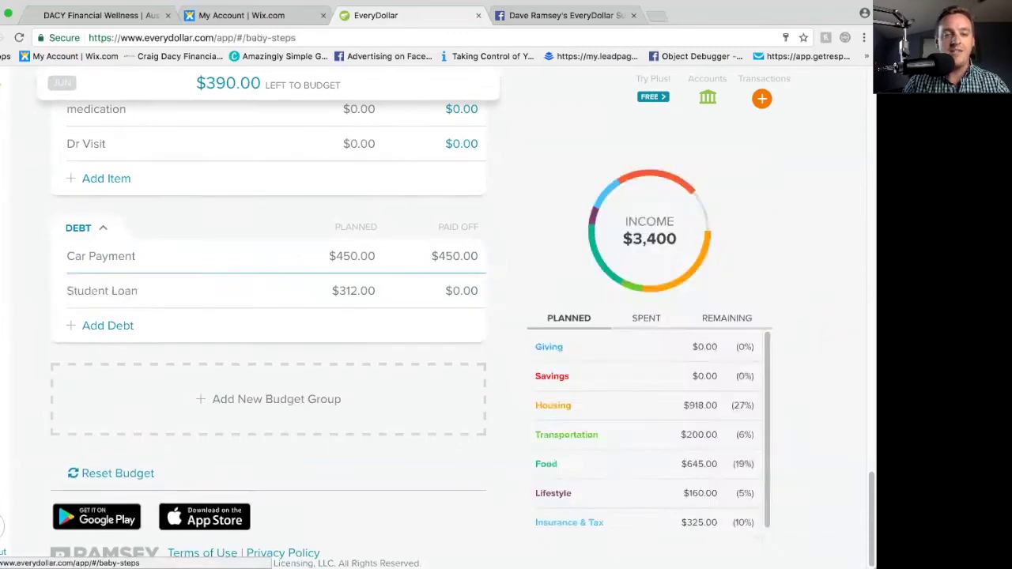
scroll(381, 222, up, 10)
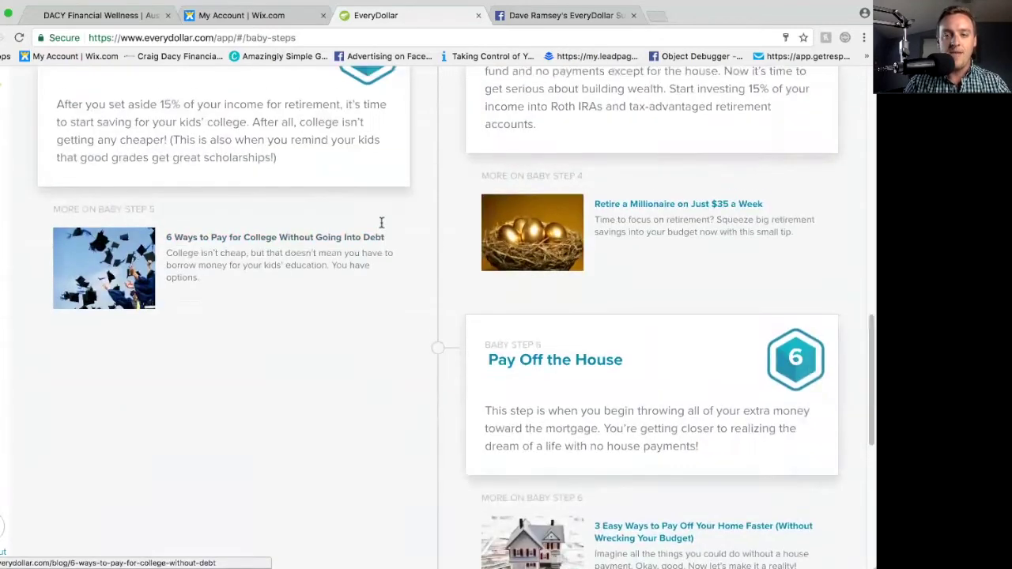
scroll(557, 420, up, 4)
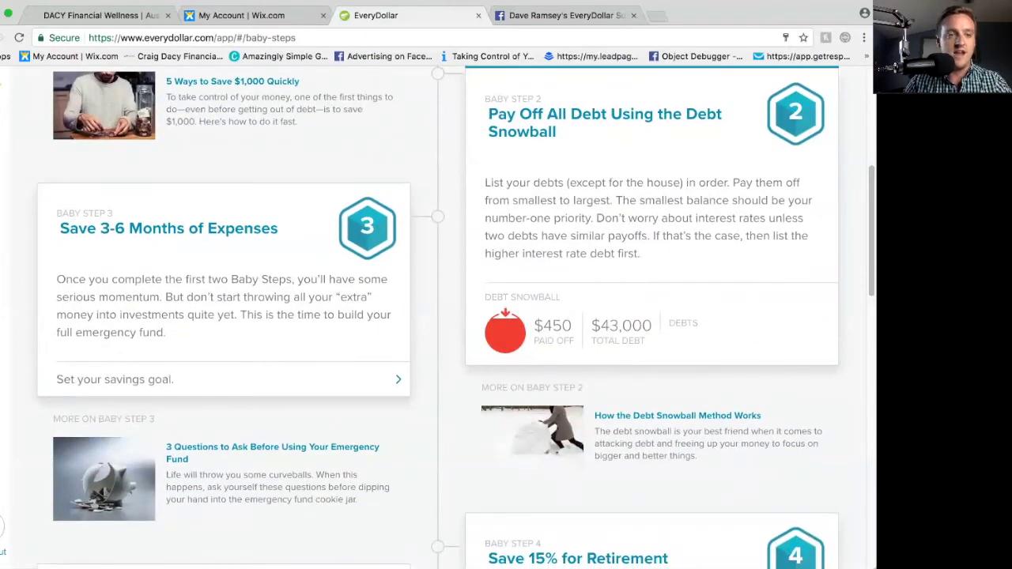
- Return to the budget and open the Student Loan details in the Debt group after viewing those of Car Payment
click(6, 158)
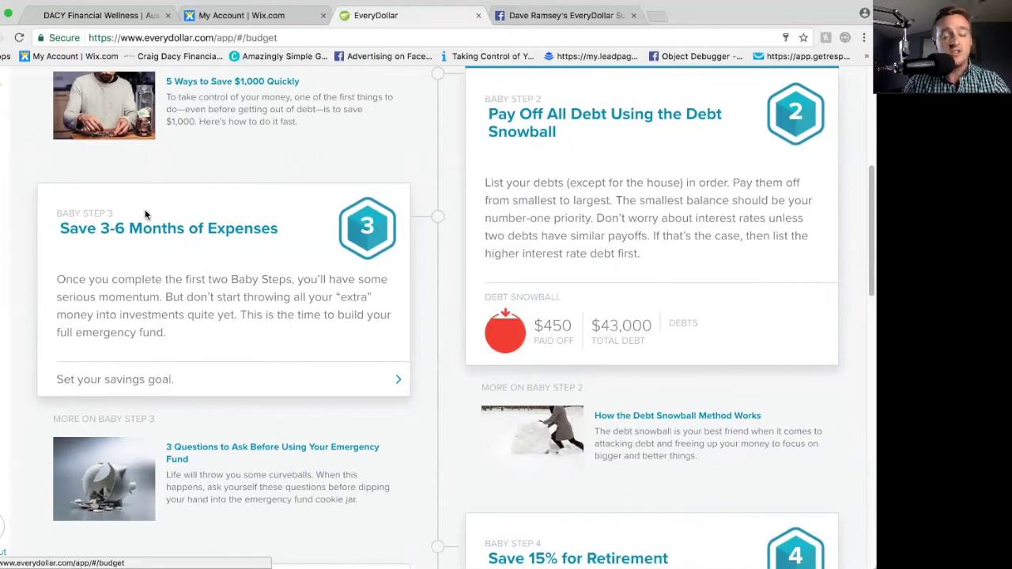
scroll(503, 274, down, 15)
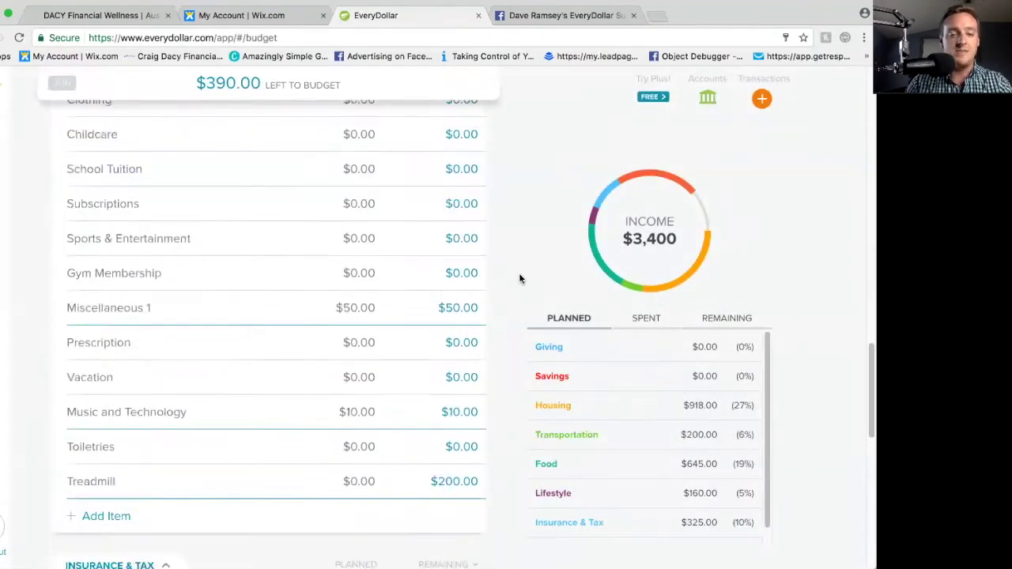
click(388, 290)
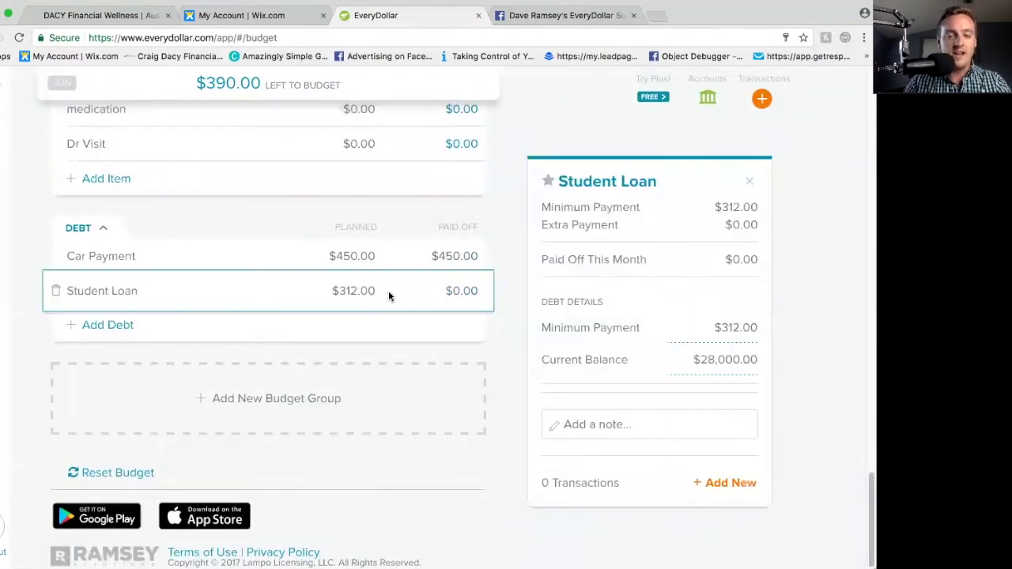
click(345, 264)
scroll(638, 435, down, 2)
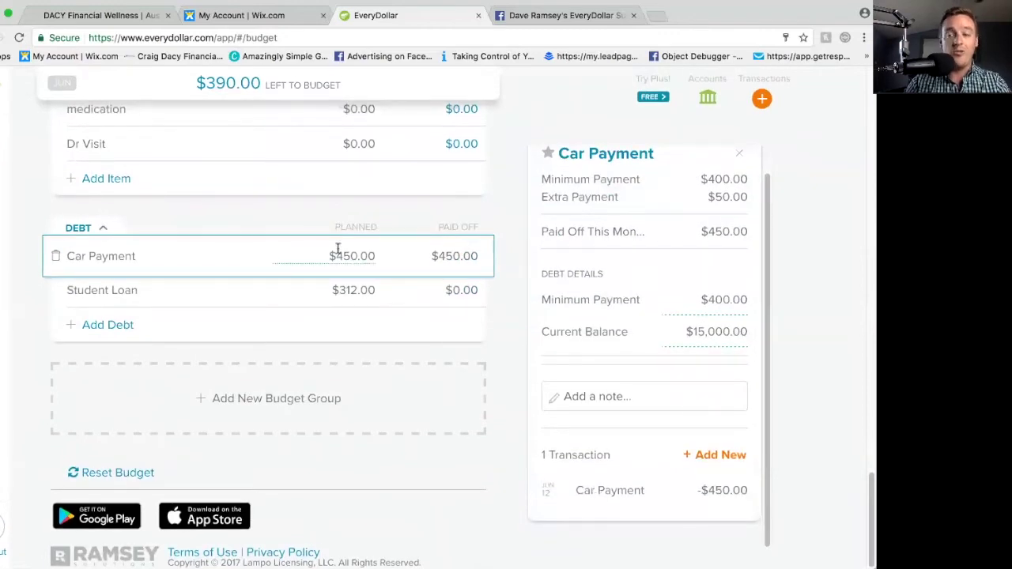
click(352, 282)
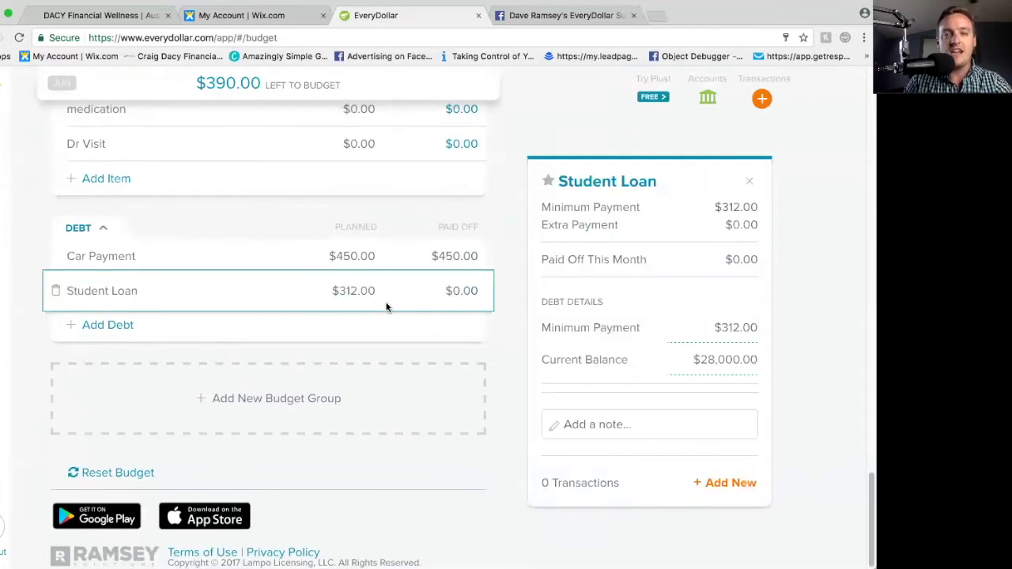
click(715, 490)
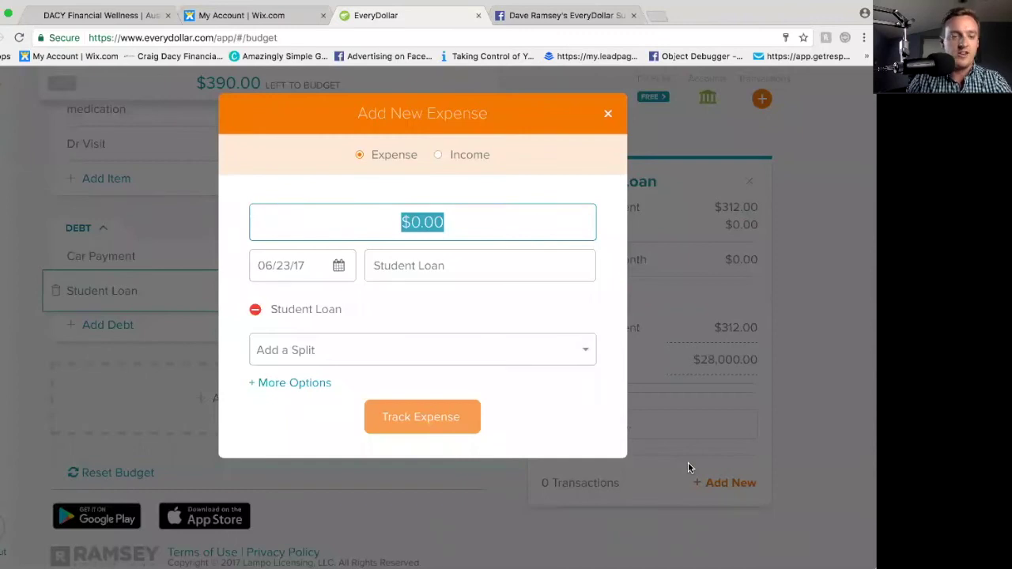
click(480, 192)
click(607, 113)
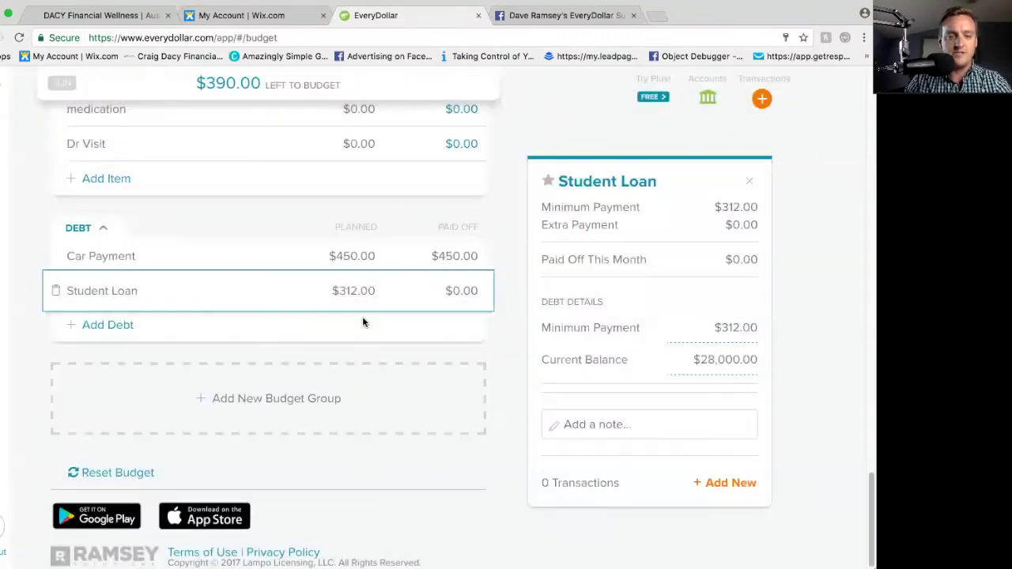
- Track a $312 expense dated 06/23/17 for Student Loan and check the debt snowball on the Baby Steps page
click(723, 483)
text(312)
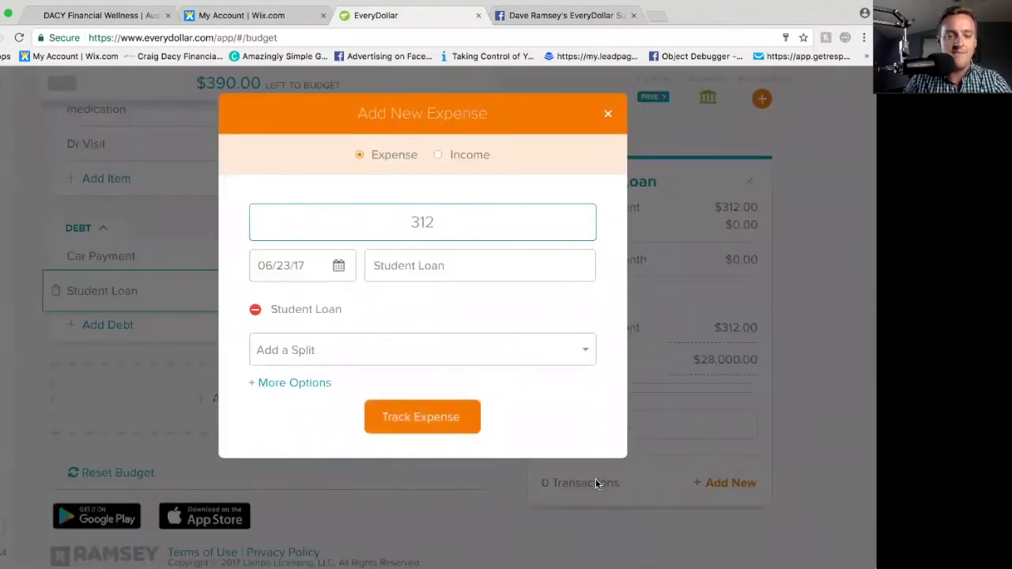
click(460, 318)
click(425, 417)
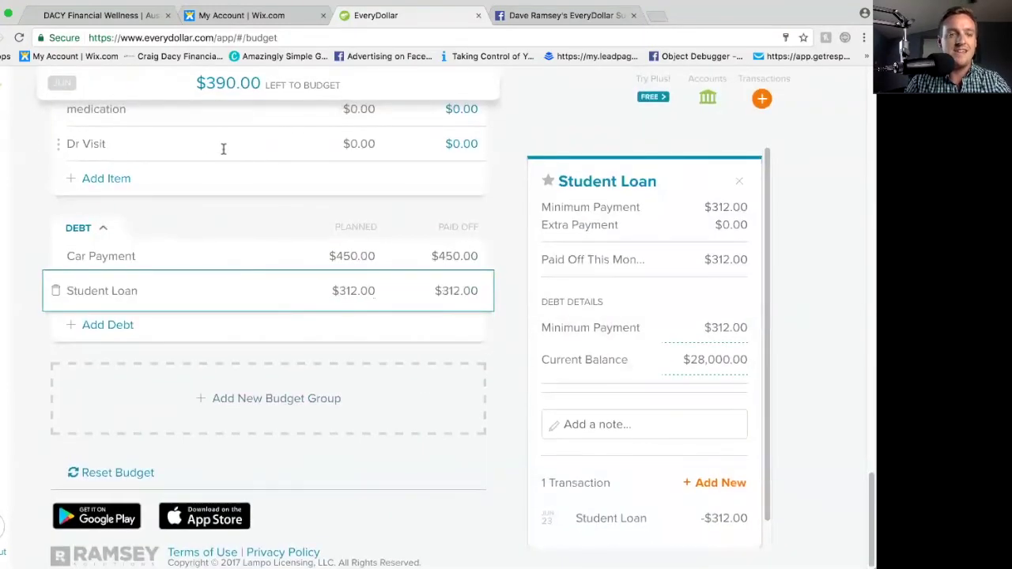
click(324, 224)
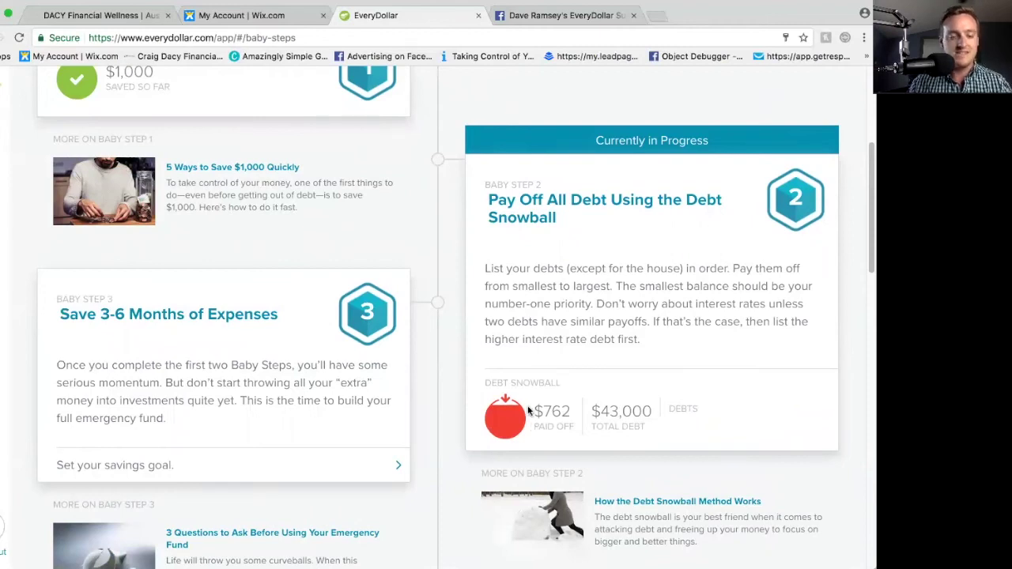
- Return to the budget and set the planned amount of Car Payment in the Debt group to $840
click(85, 190)
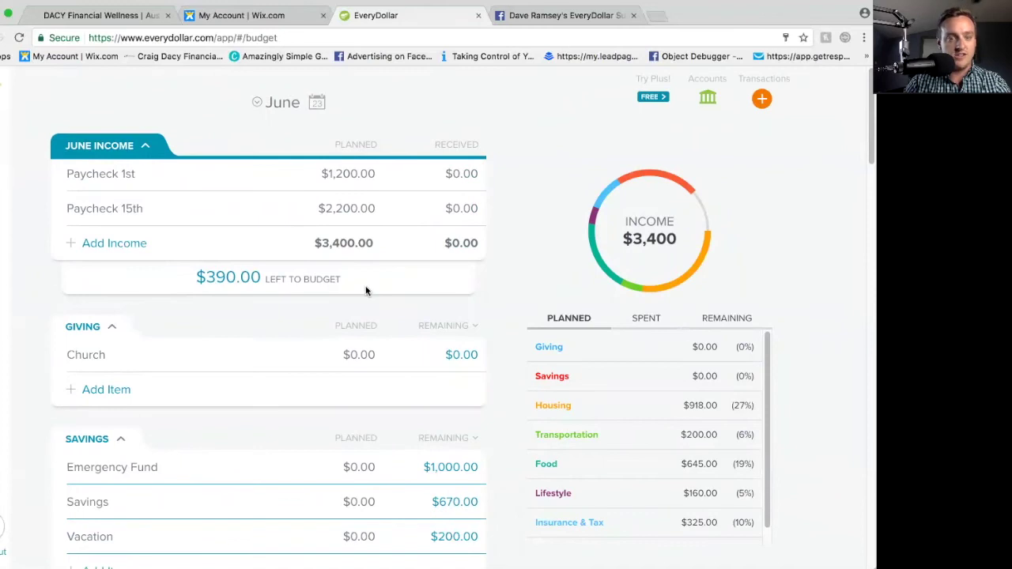
scroll(366, 287, down, 3)
scroll(366, 290, down, 20)
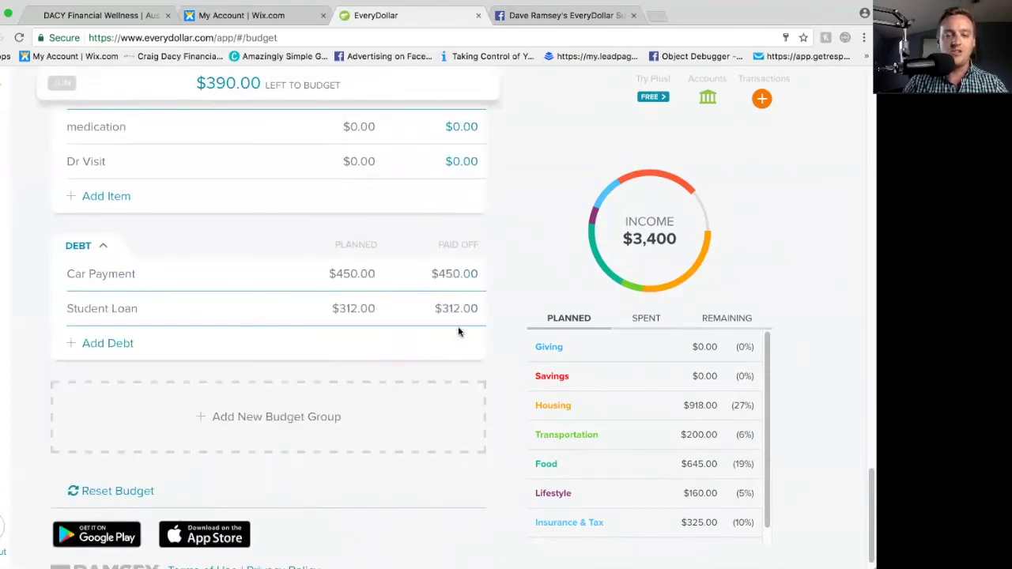
click(281, 301)
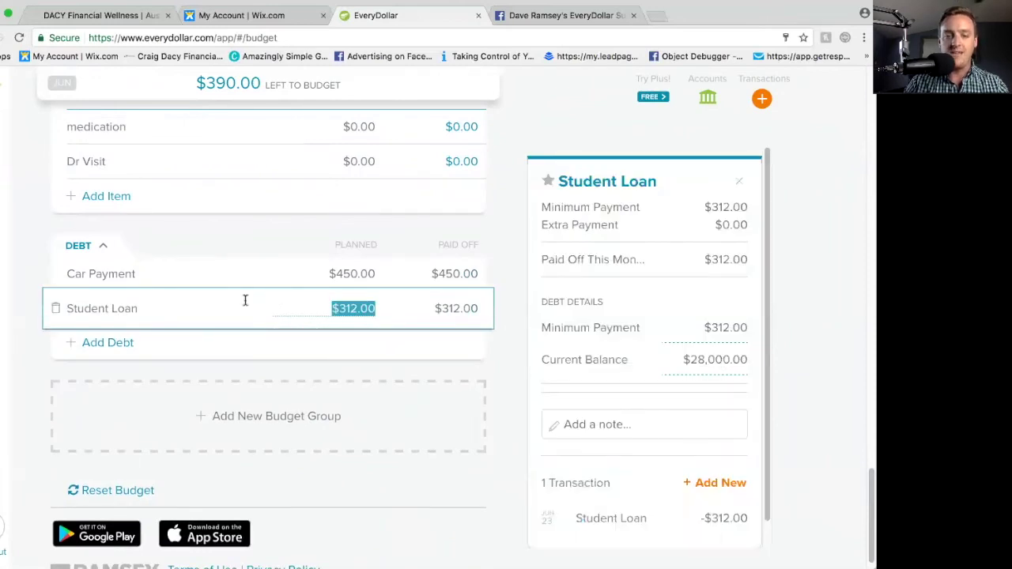
click(227, 261)
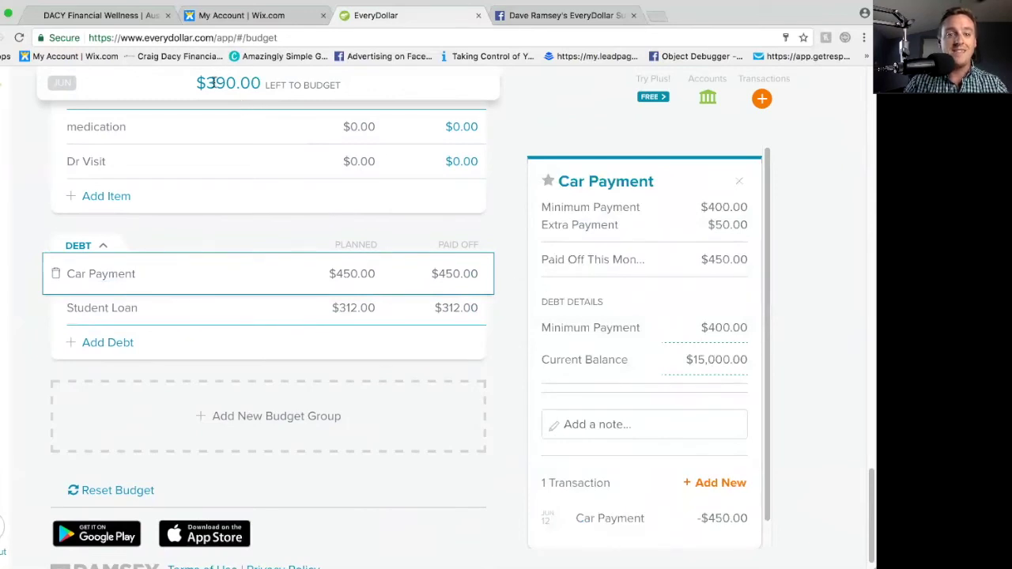
click(340, 274)
text(840)
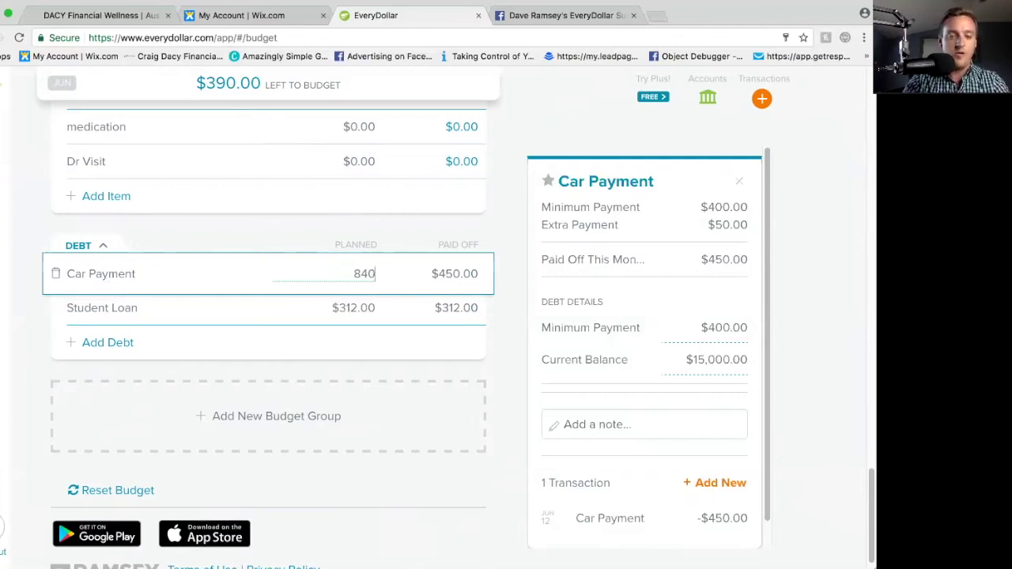
click(286, 239)
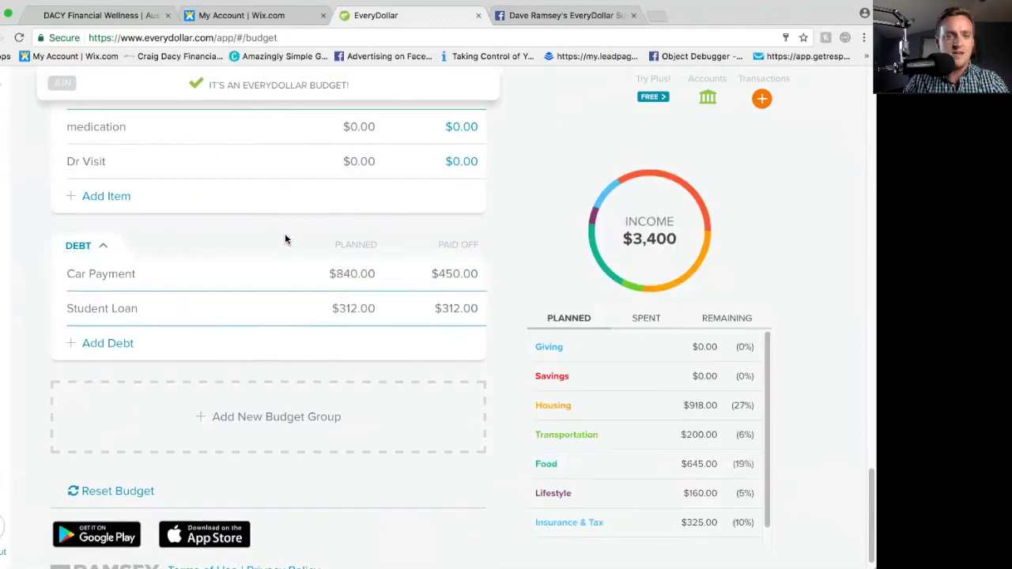
- Try to track a new $390 expense for Car Payment, then close the expense form
click(361, 275)
scroll(675, 459, down, 2)
click(715, 453)
text(390)
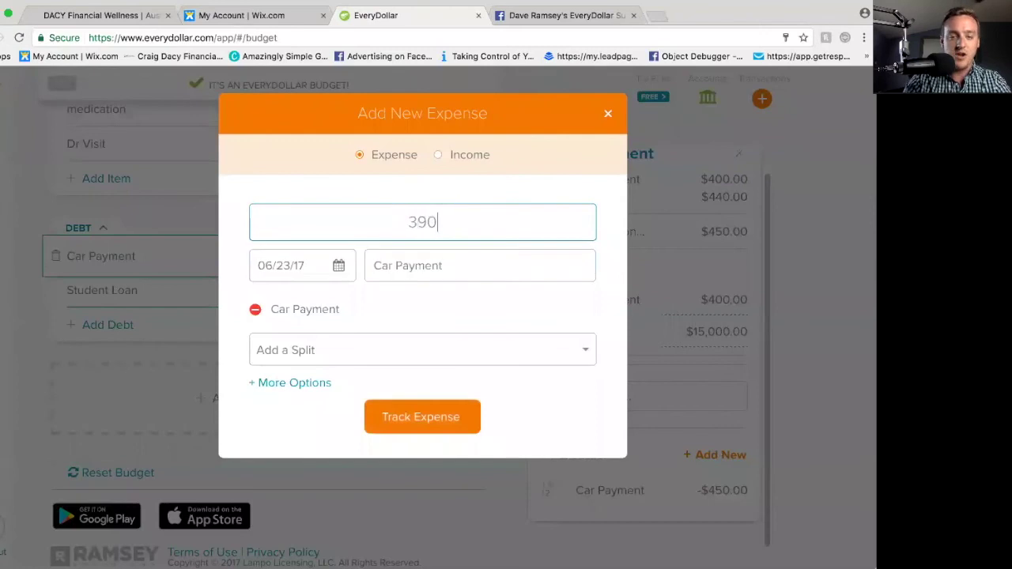
click(410, 415)
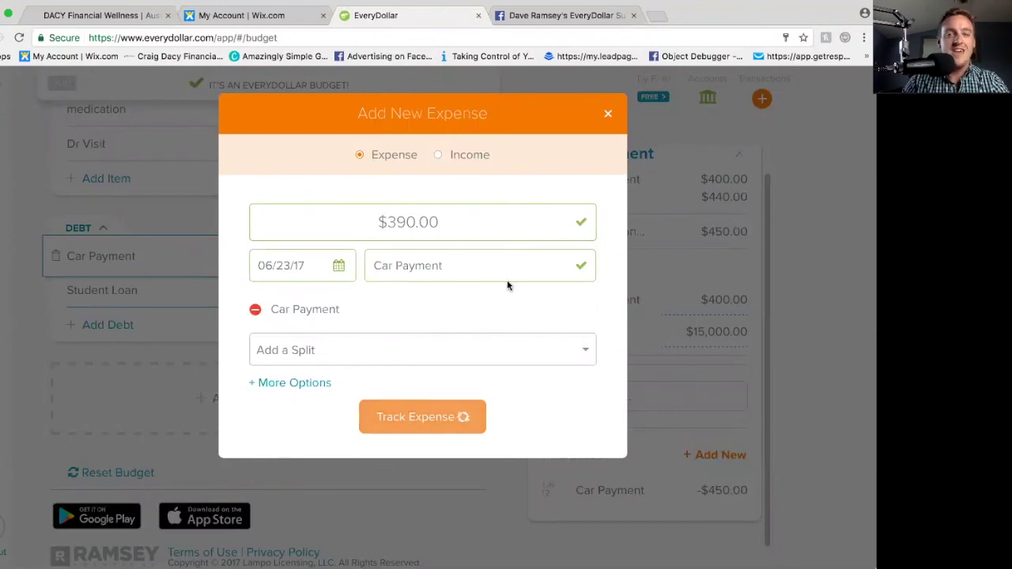
click(607, 115)
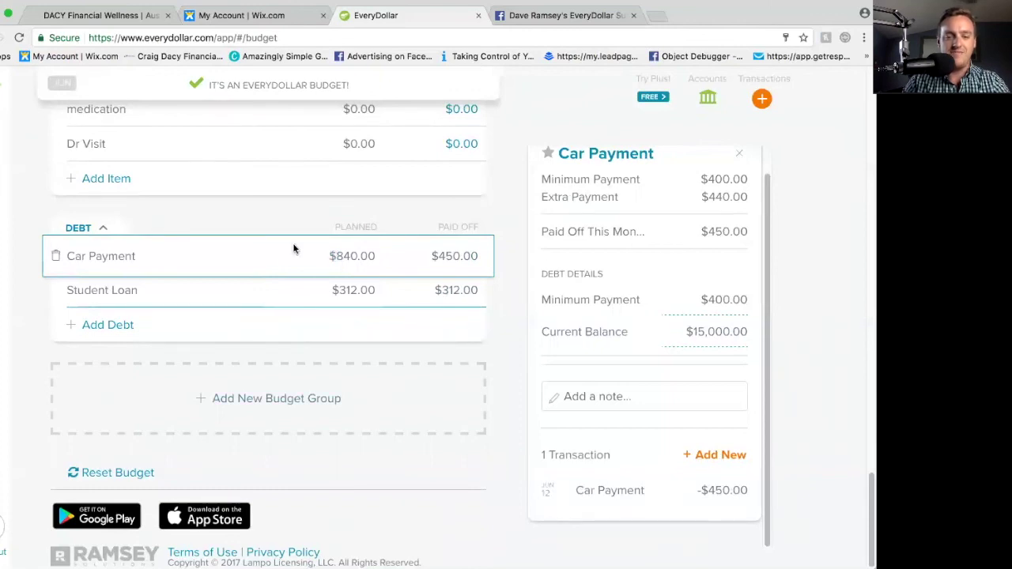
- Track a $390 expense dated 06/23/17 for Car Payment and close the expense form
click(715, 455)
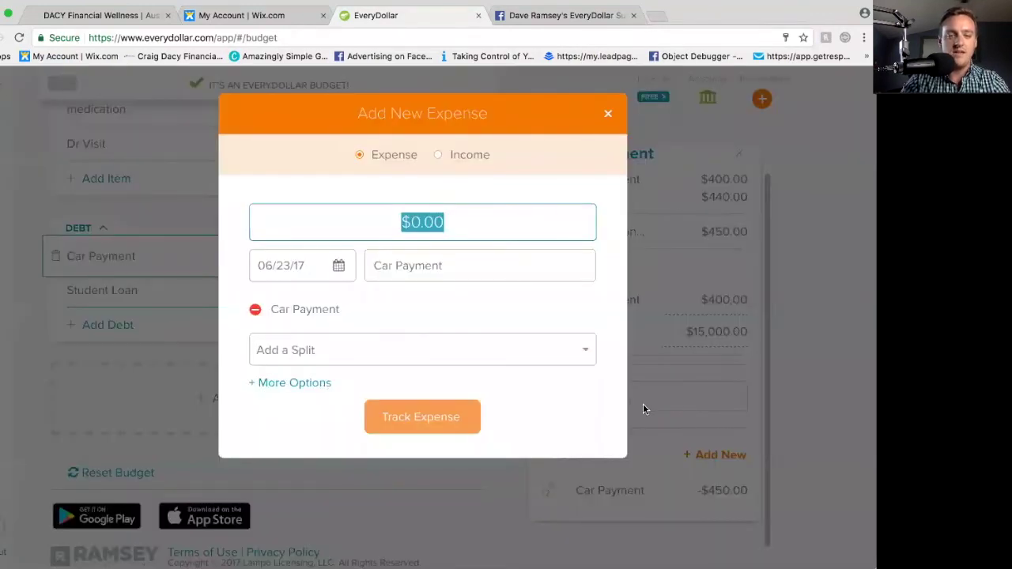
text(390)
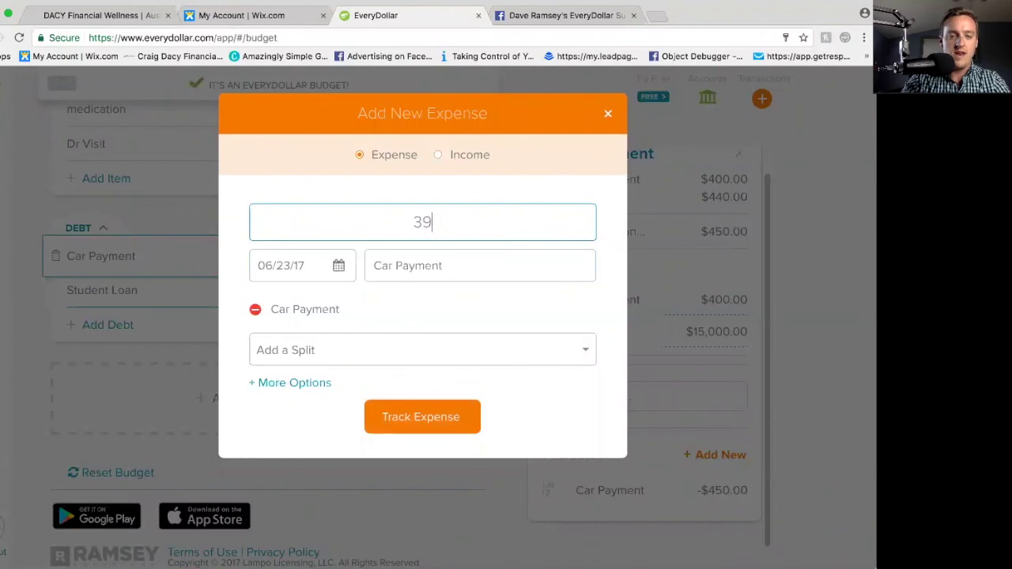
click(469, 421)
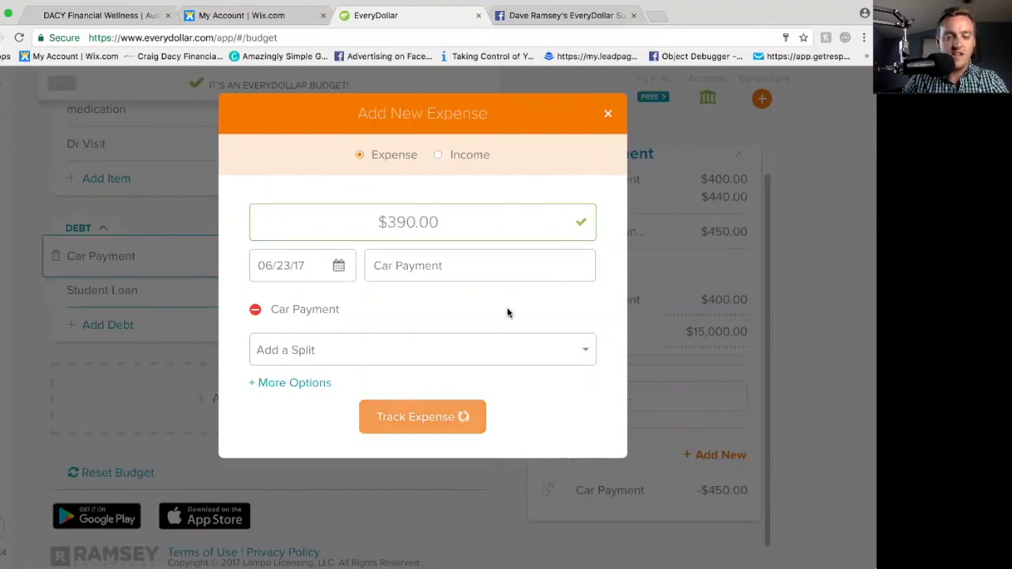
click(609, 115)
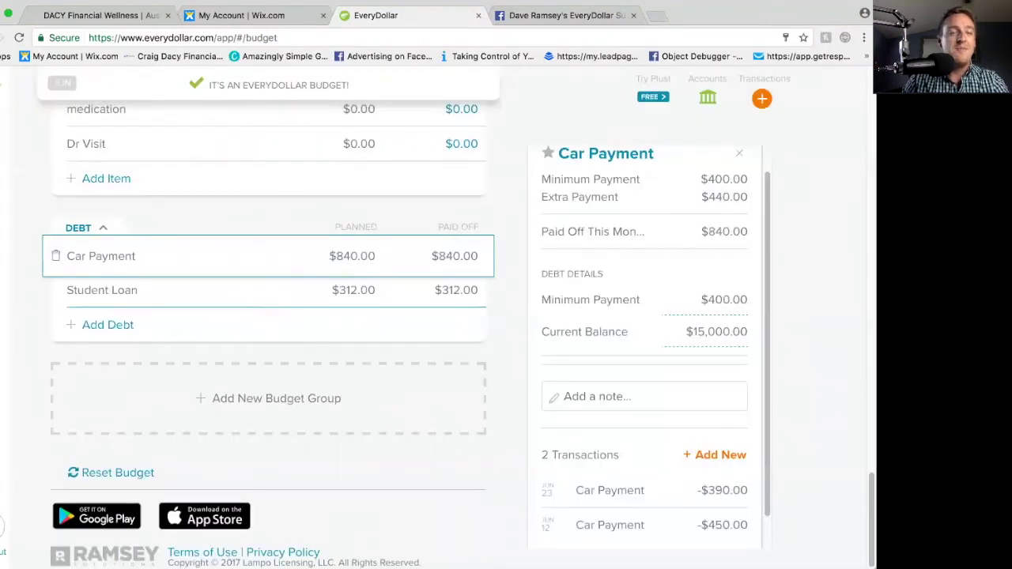
- Open the Baby Steps page and review the Baby Step 2 debt snowball and Baby Step 1 progress
click(3, 525)
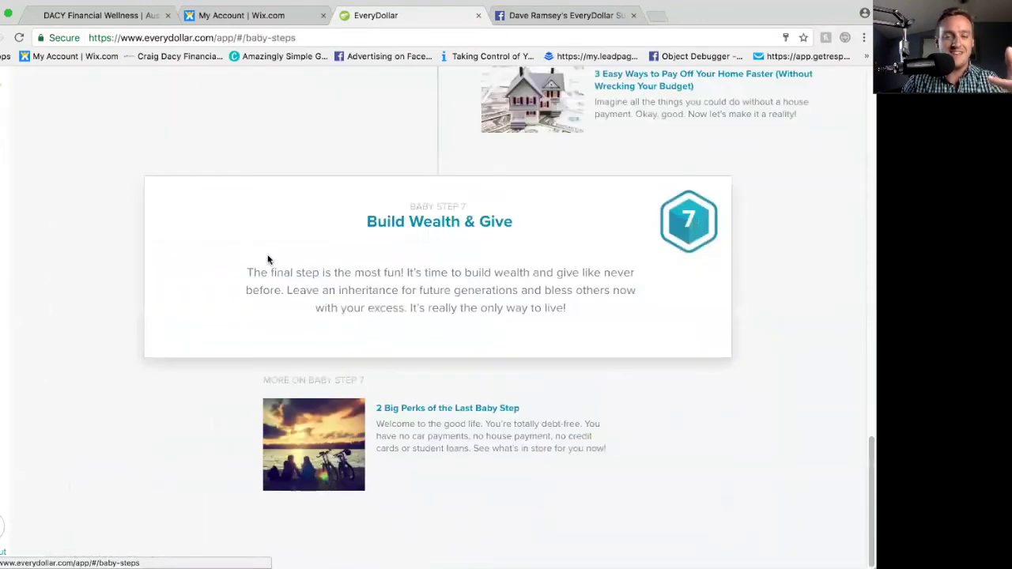
scroll(523, 273, up, 10)
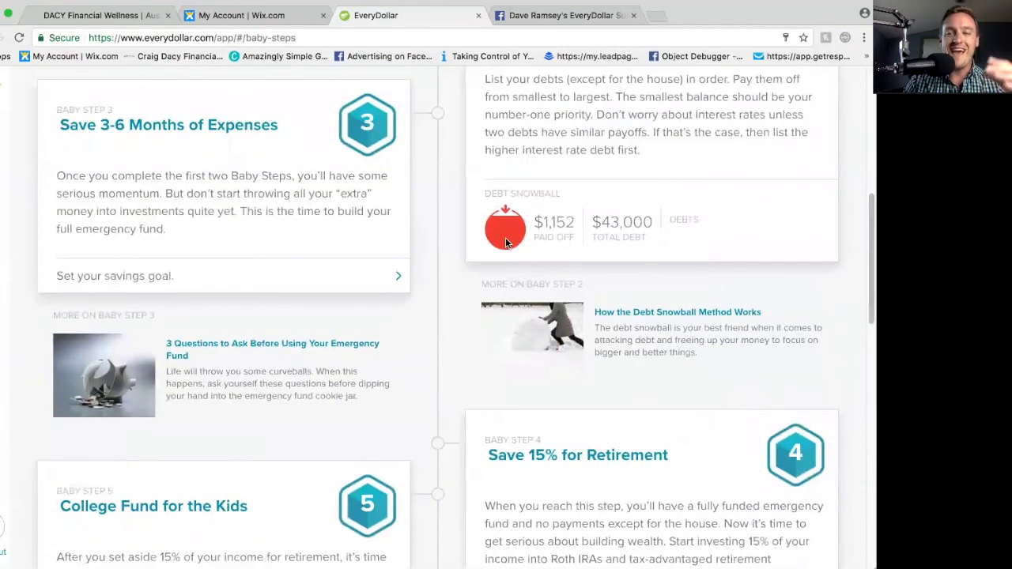
scroll(92, 223, up, 1)
scroll(91, 222, up, 10)
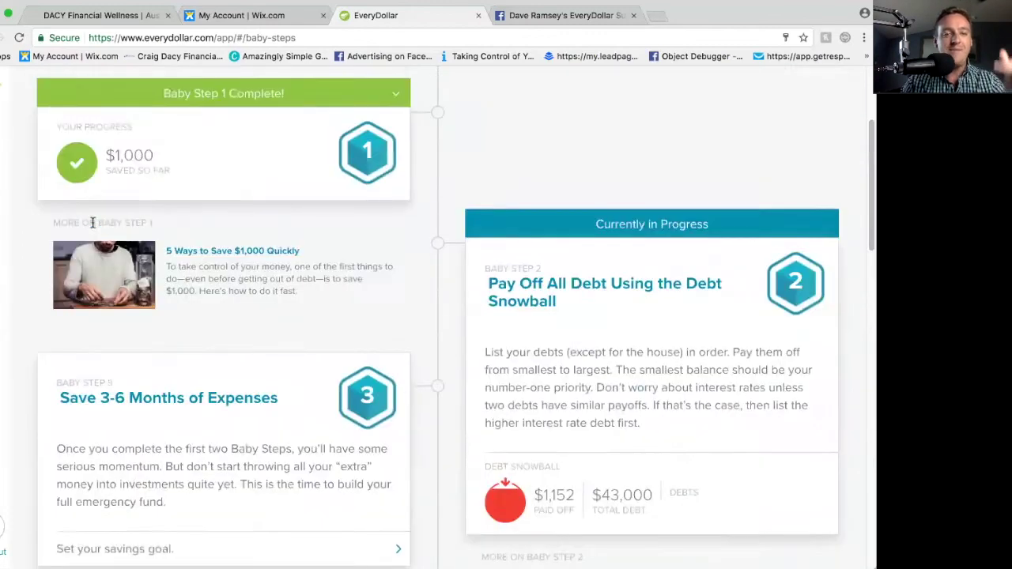